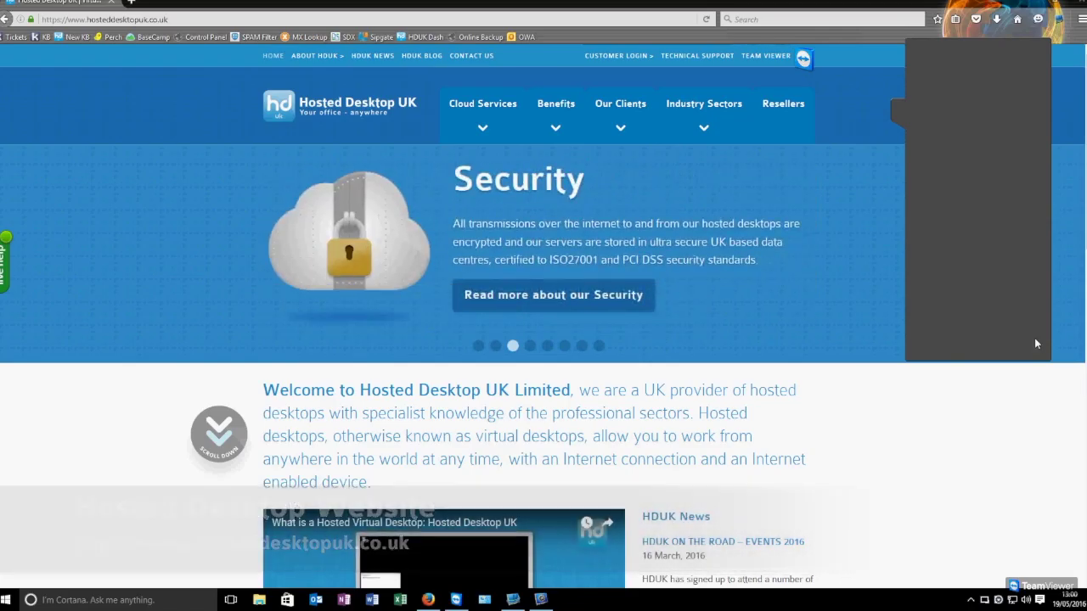
Step: Go to onlinebackup.hdcloud.co.uk and open its software downloads page
{"action": "left_click", "coordinate": [542, 17]}
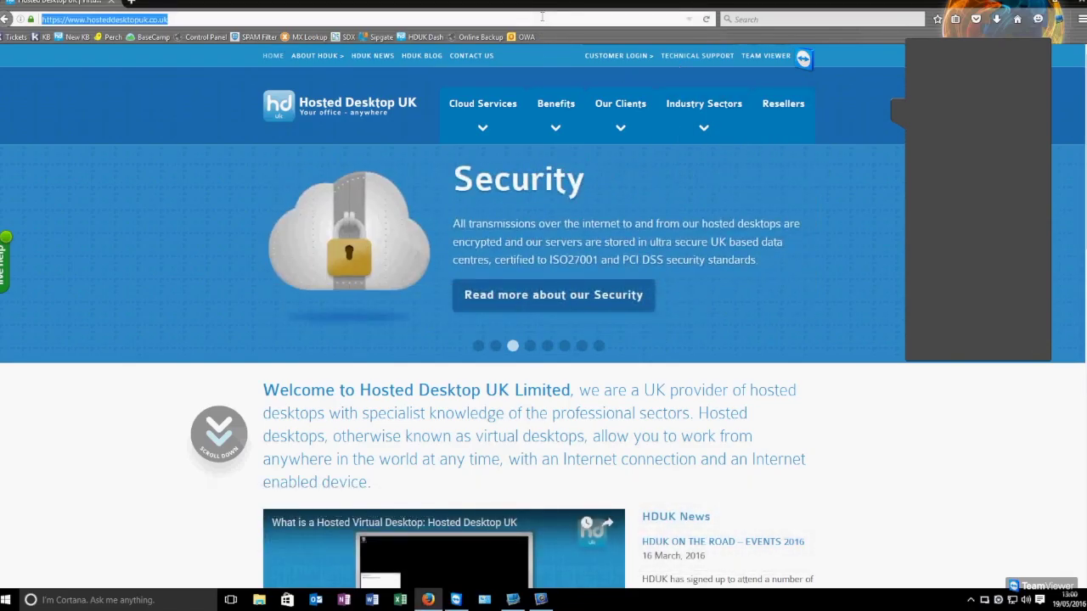
{"action": "type", "text": "https"}
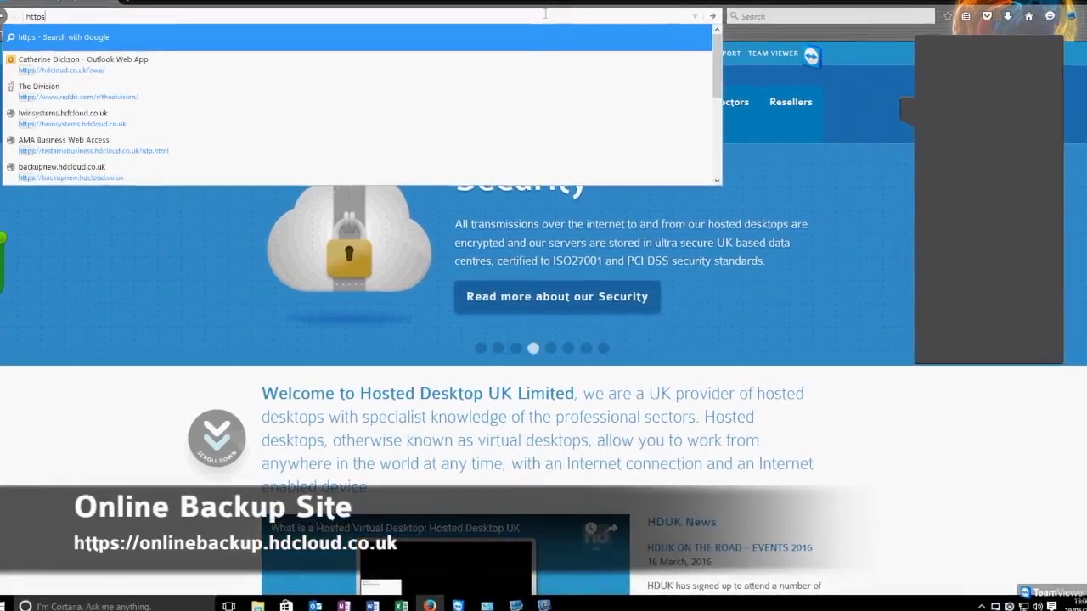
{"action": "type", "text": "://"}
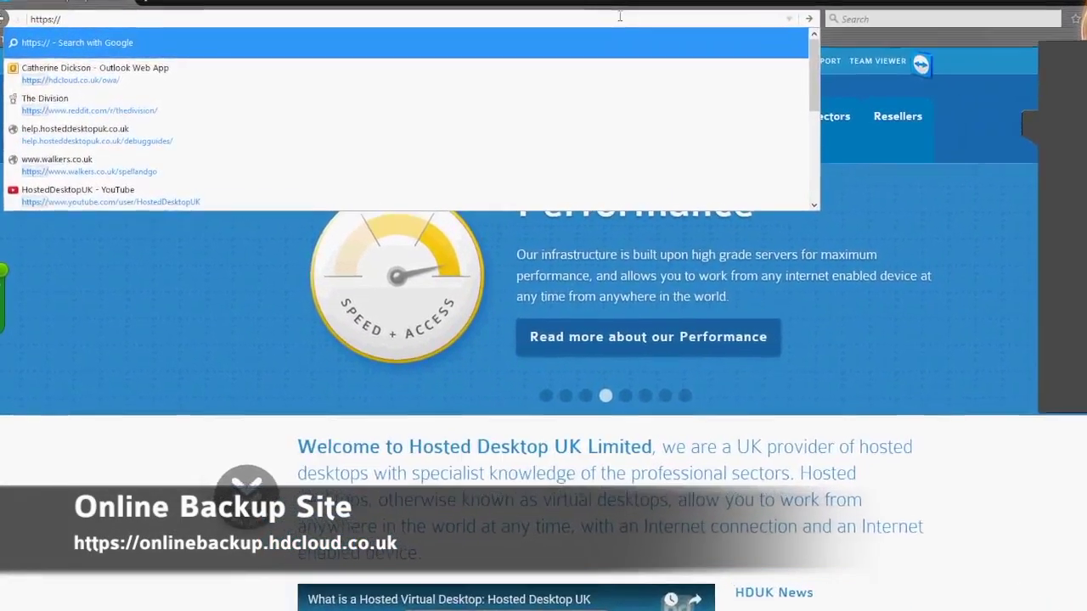
{"action": "type", "text": "onlinebackup.hdcloud.co.uk/"}
{"action": "key", "text": "Return"}
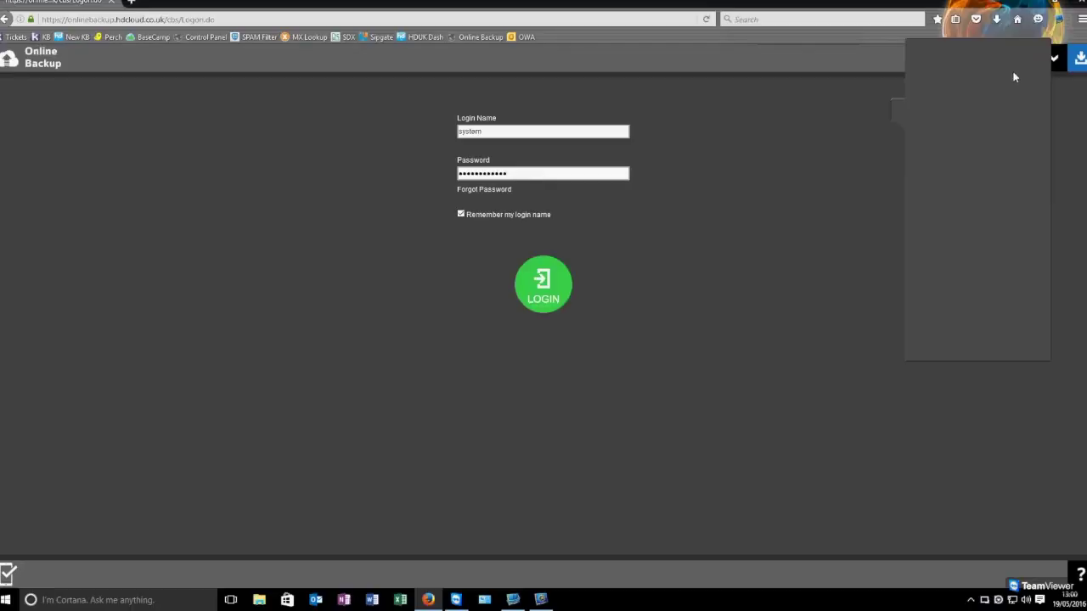
{"action": "left_click", "coordinate": [1080, 58]}
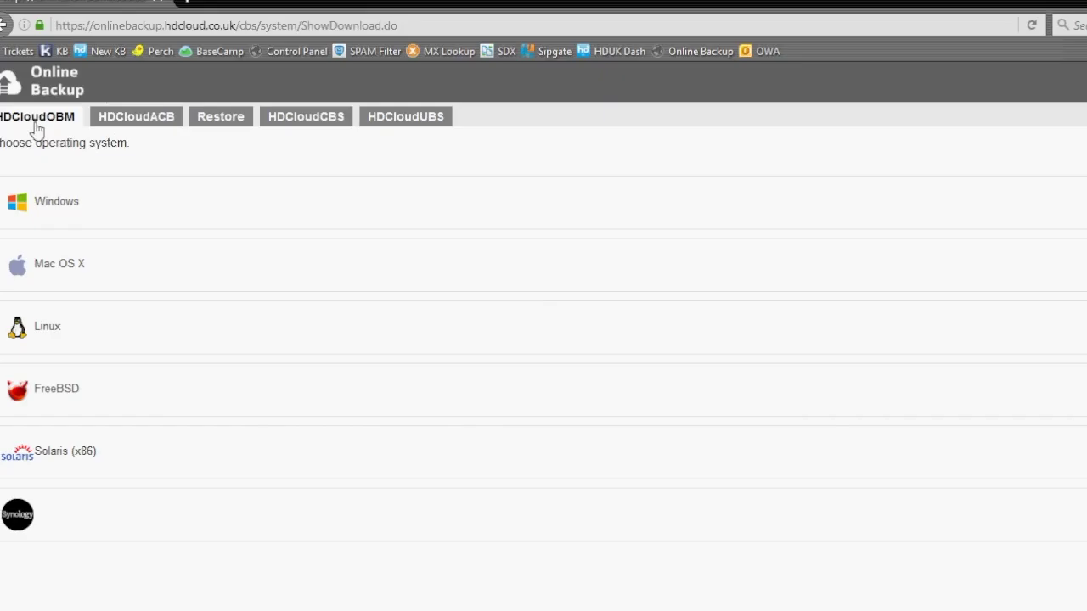
Step: Save the Windows HDCloudACB installer and launch it from Firefox's downloads list
{"action": "left_click", "coordinate": [144, 119]}
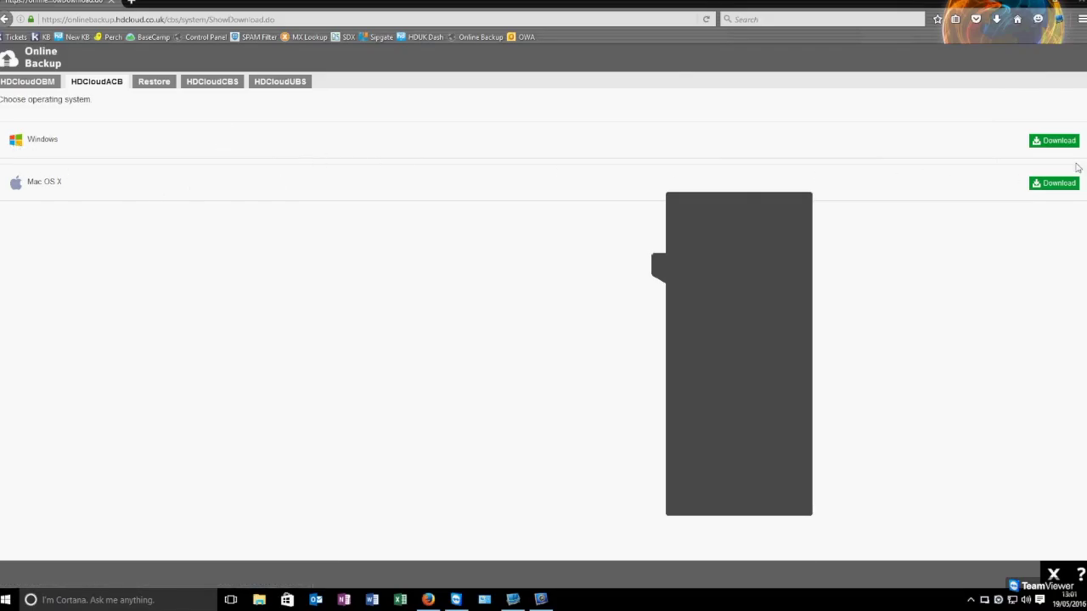
{"action": "left_click", "coordinate": [1056, 143]}
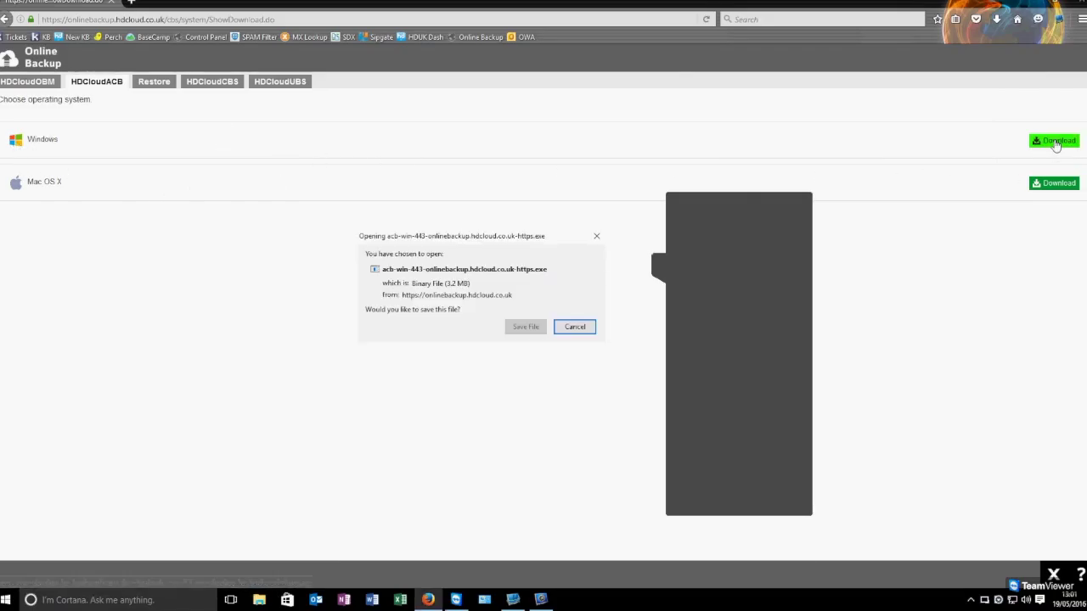
{"action": "left_click", "coordinate": [525, 327]}
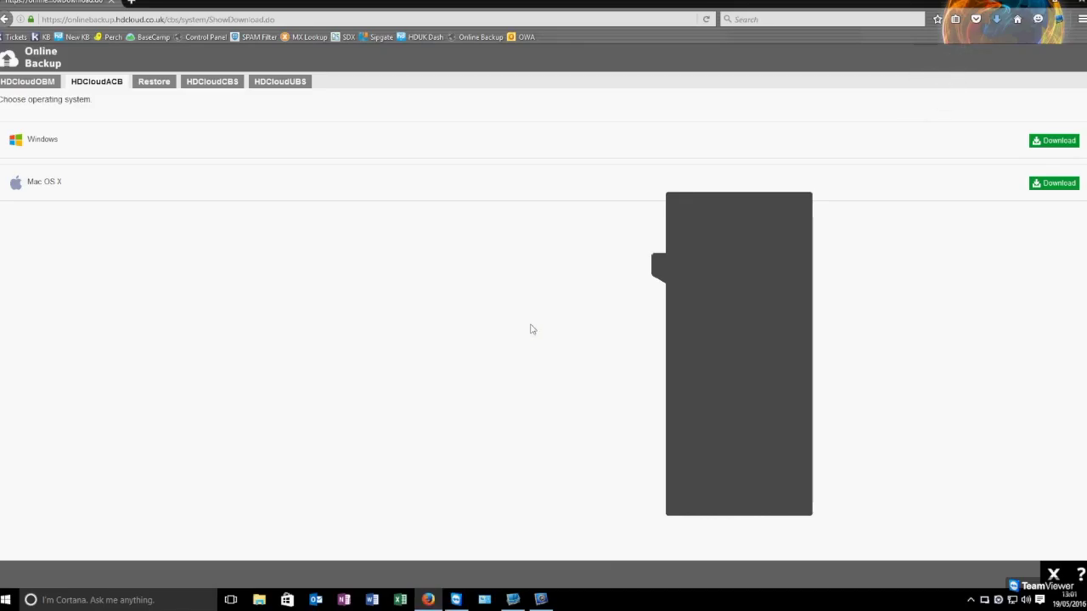
{"action": "left_click", "coordinate": [999, 21]}
{"action": "left_click", "coordinate": [885, 52]}
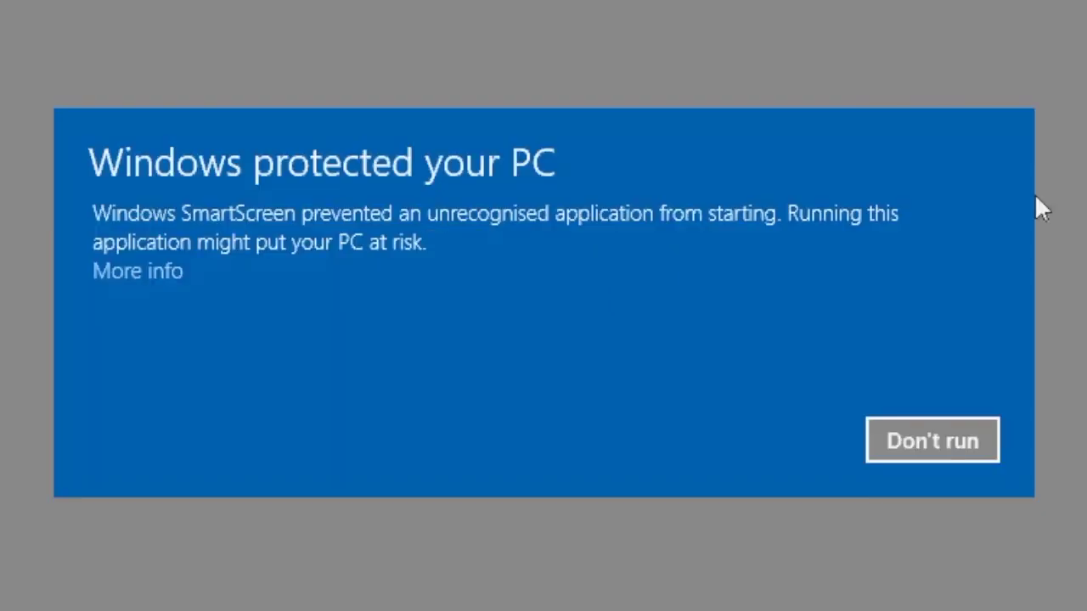
Step: Show the SmartScreen details and choose Run anyway for the HDCloudACB installer
{"action": "left_click", "coordinate": [133, 272]}
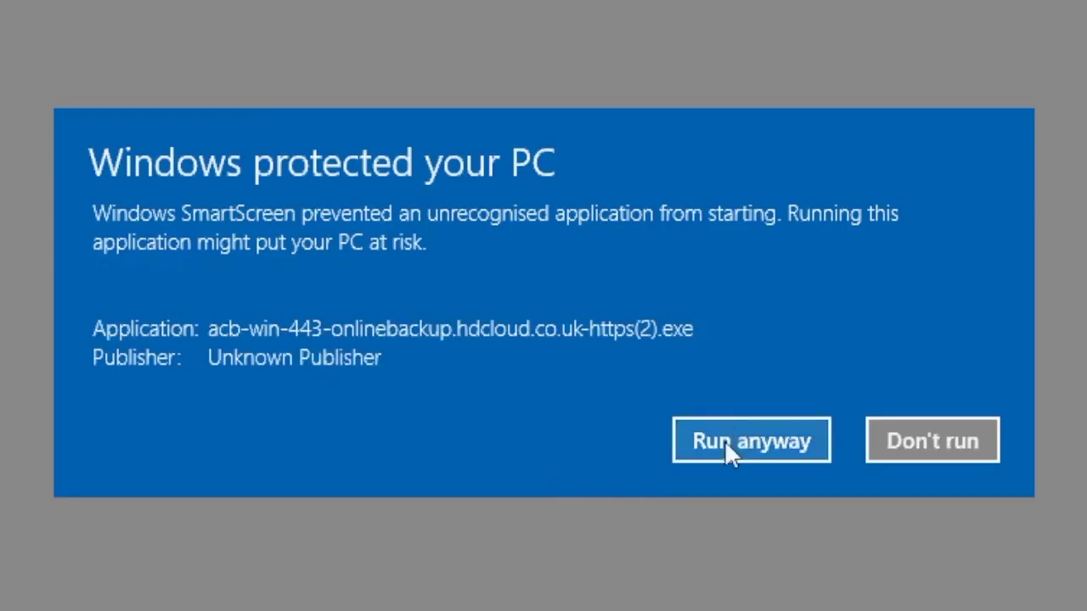
{"action": "left_click", "coordinate": [727, 444]}
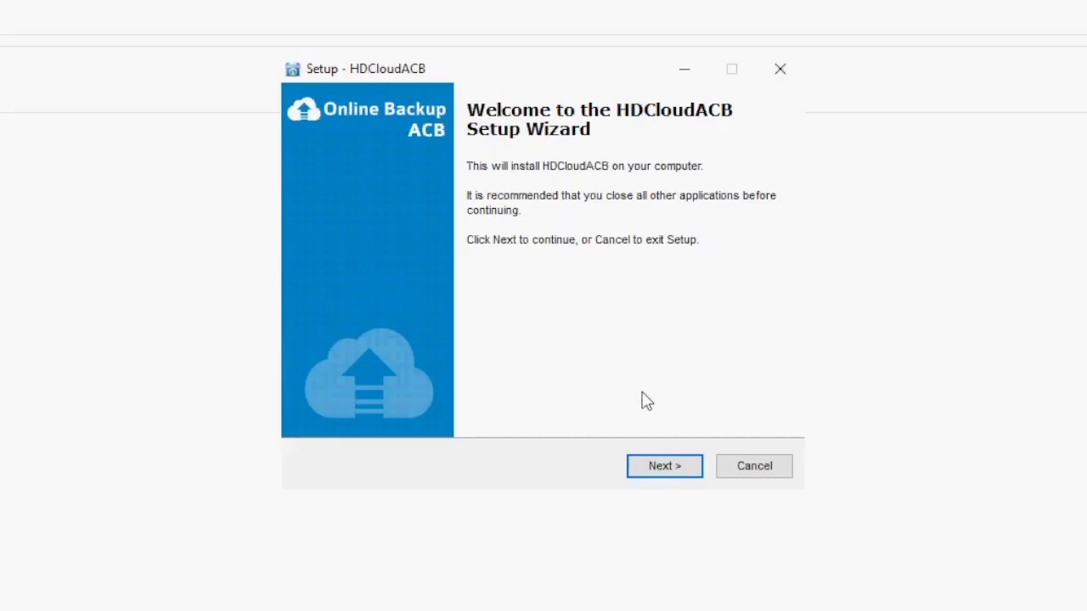
Step: Accept the licence, keep C:\Program Files\HDCloudACB as the install folder and install
{"action": "left_click", "coordinate": [665, 475]}
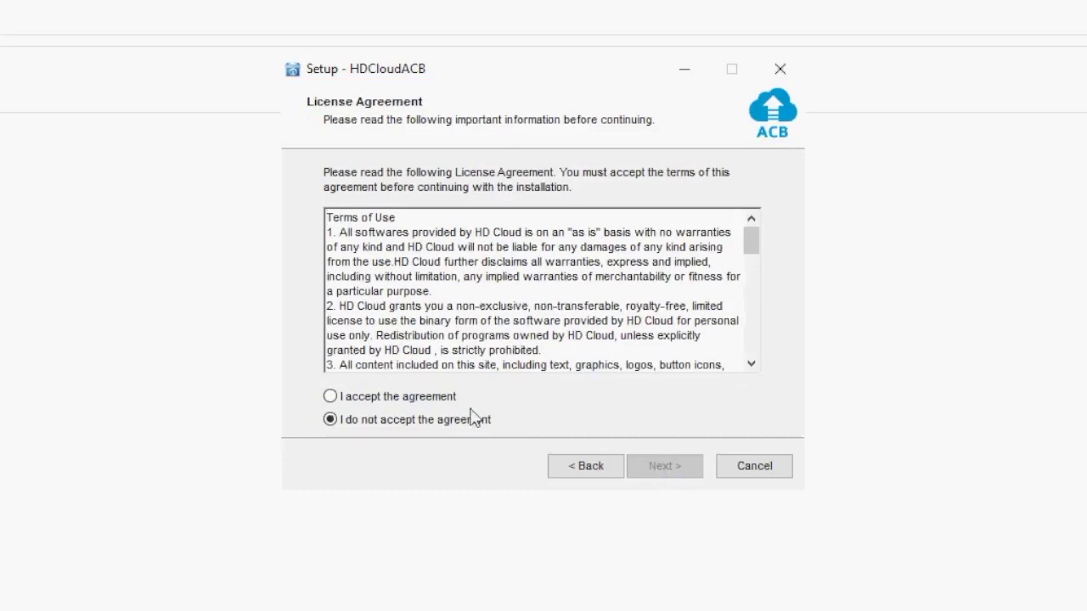
{"action": "left_click", "coordinate": [363, 399]}
{"action": "left_click", "coordinate": [675, 474]}
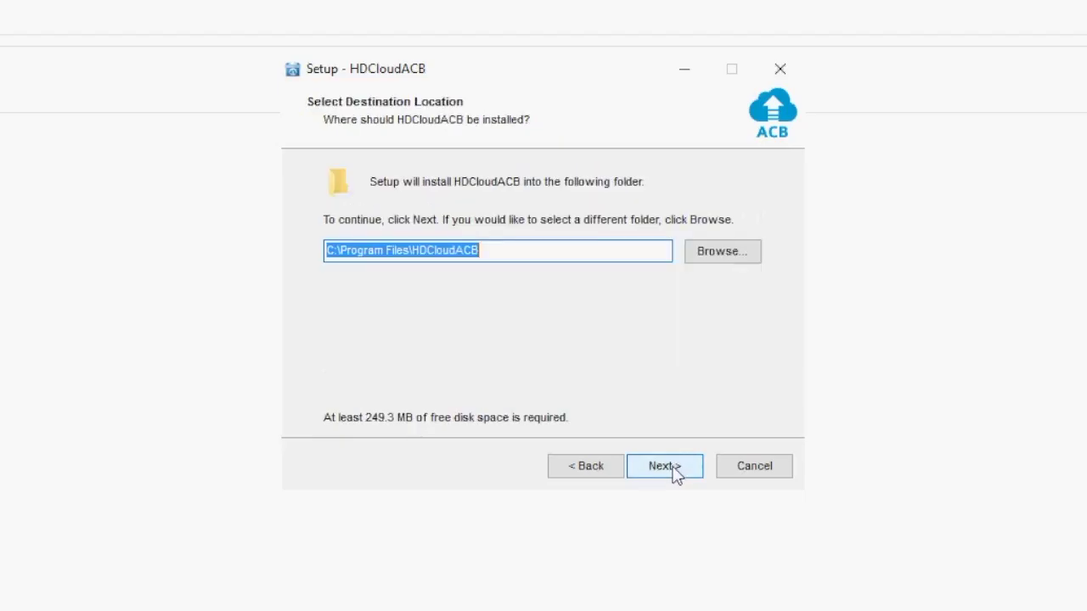
{"action": "left_click", "coordinate": [665, 472]}
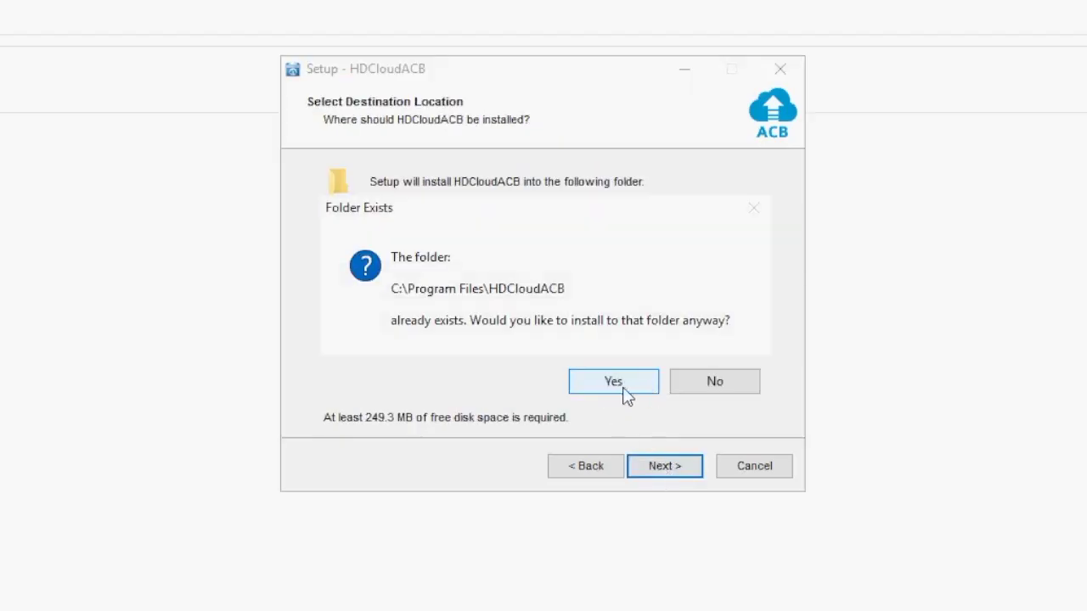
{"action": "left_click", "coordinate": [625, 389]}
{"action": "left_click", "coordinate": [667, 471]}
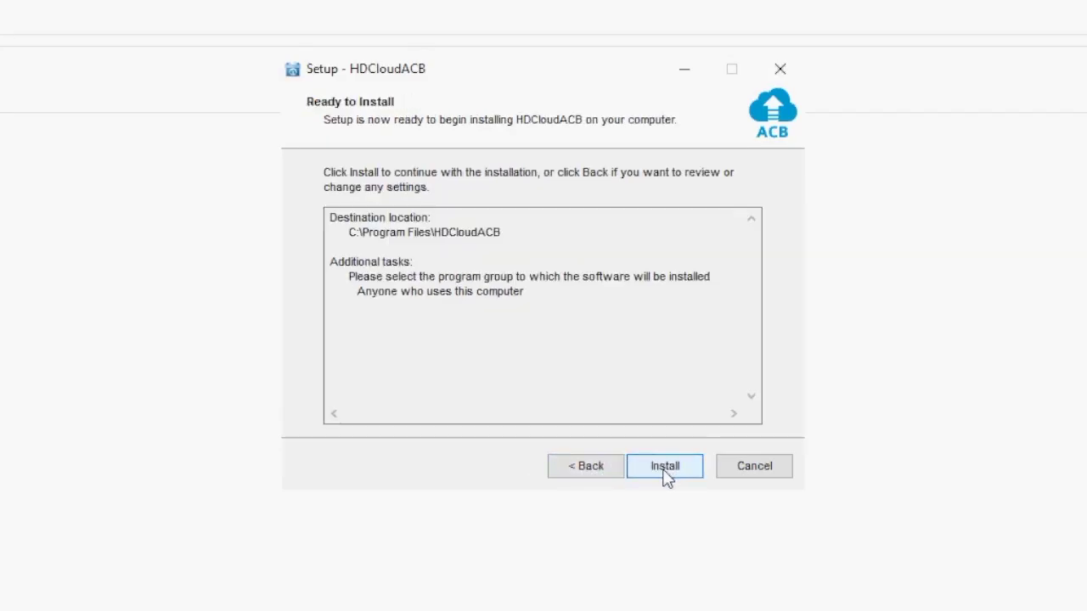
{"action": "left_click", "coordinate": [665, 472]}
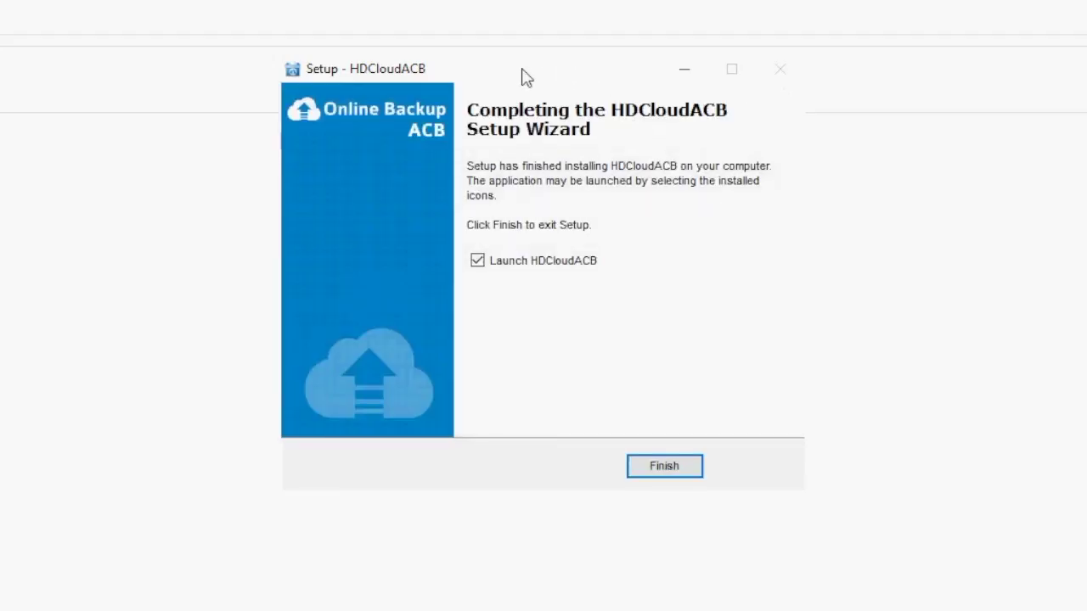
Step: Finish setup, start a Free Trial, and enter the login name and e-mail address
{"action": "left_click", "coordinate": [665, 468]}
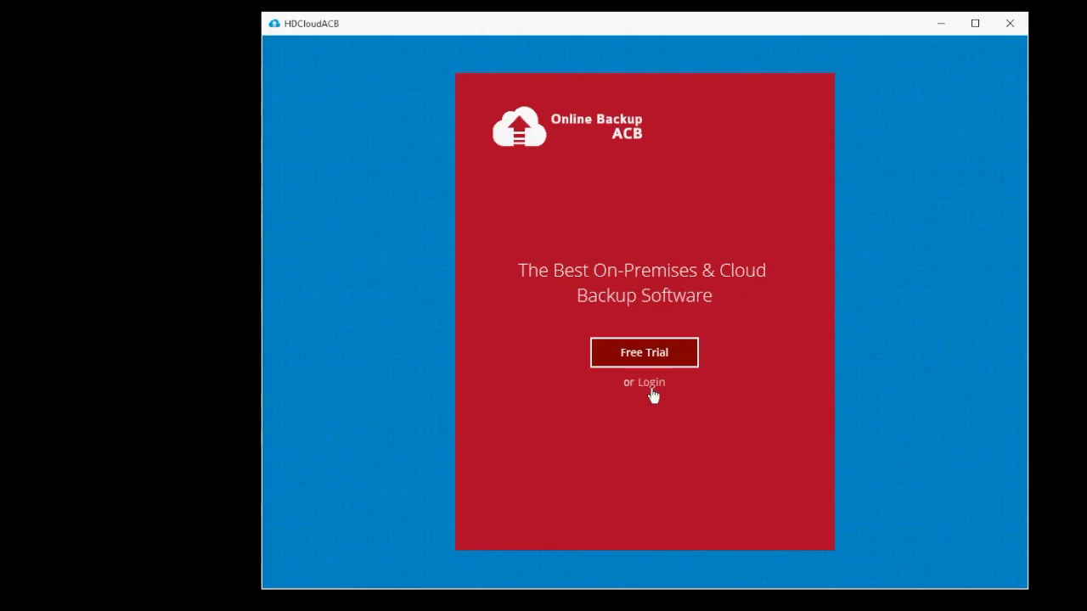
{"action": "left_click", "coordinate": [651, 353]}
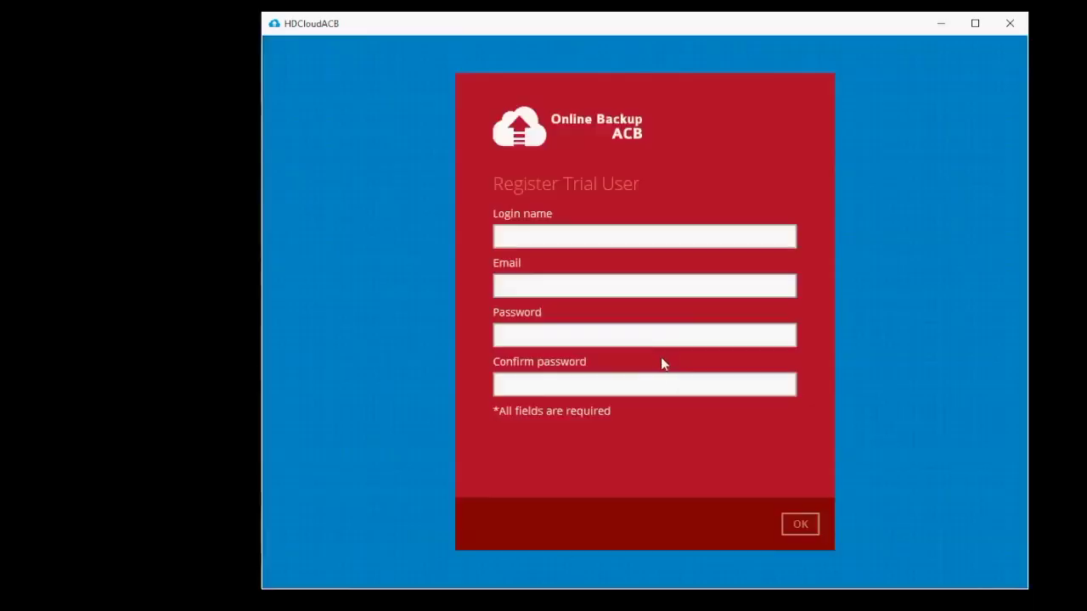
{"action": "left_click", "coordinate": [591, 237]}
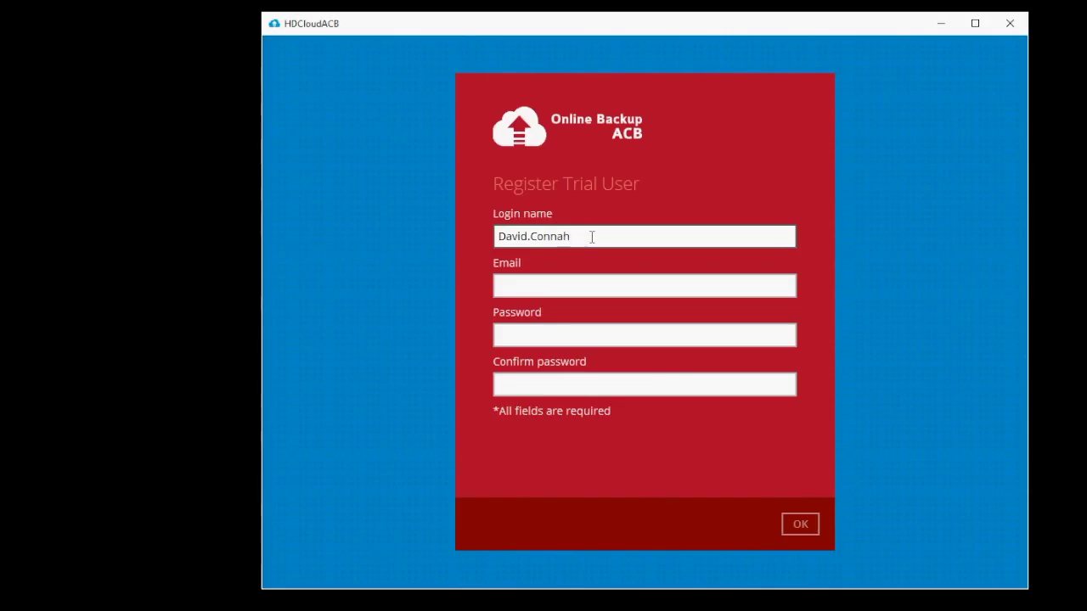
{"action": "left_click", "coordinate": [538, 284]}
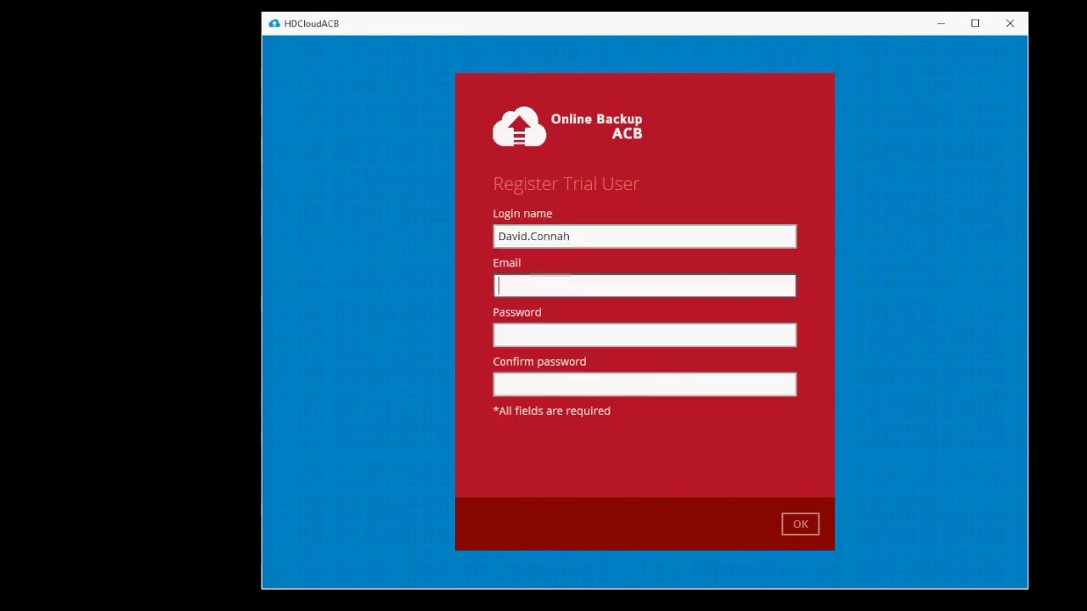
Step: Enter and confirm the account password, then submit the trial registration
{"action": "left_click", "coordinate": [608, 338]}
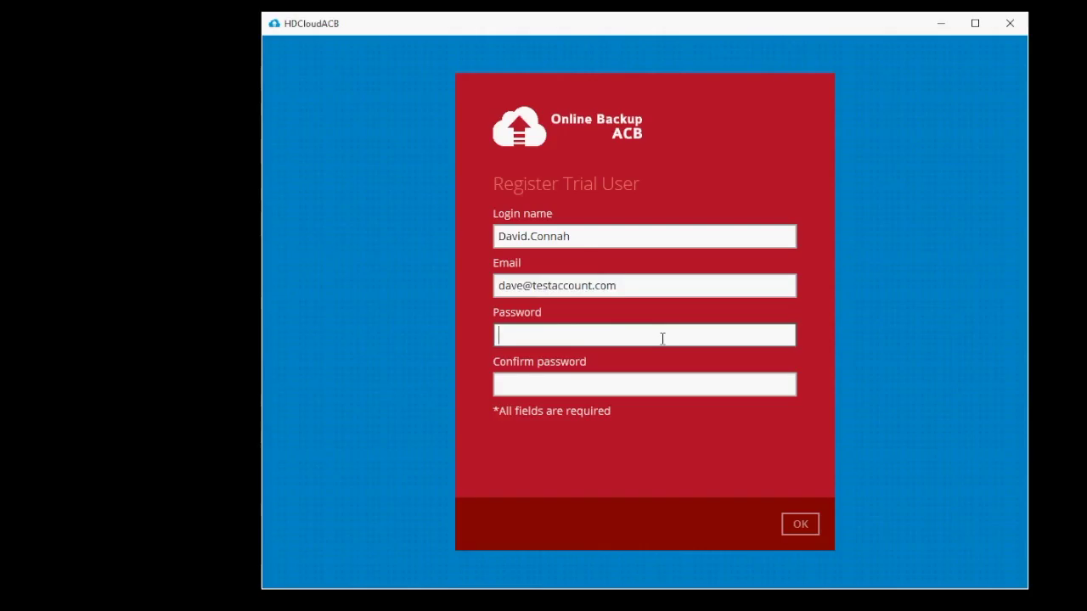
{"action": "type", "text": "*********"}
{"action": "left_click", "coordinate": [592, 383]}
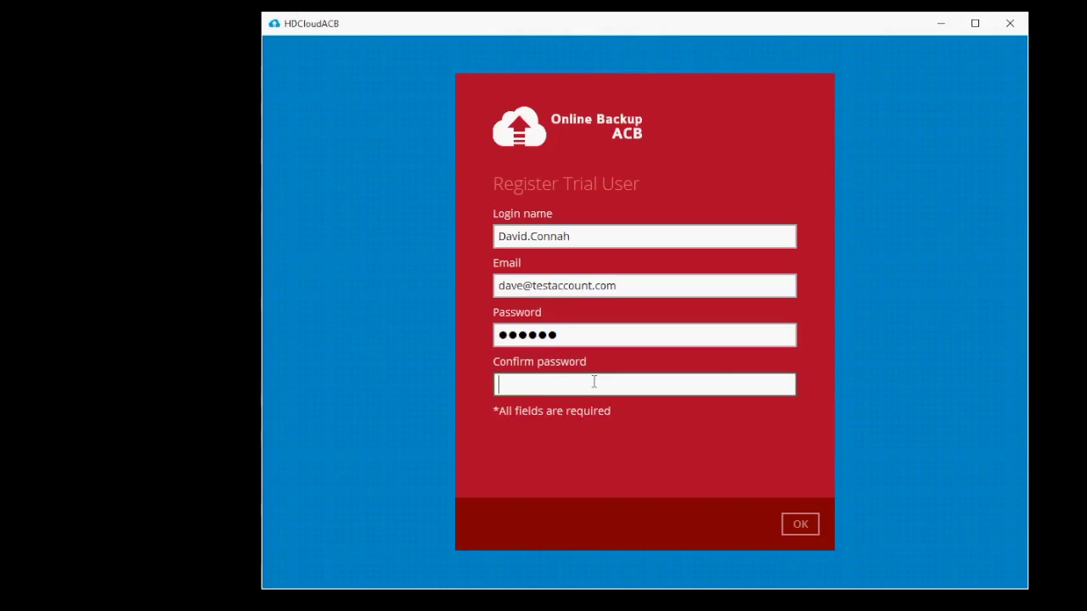
{"action": "type", "text": "*********"}
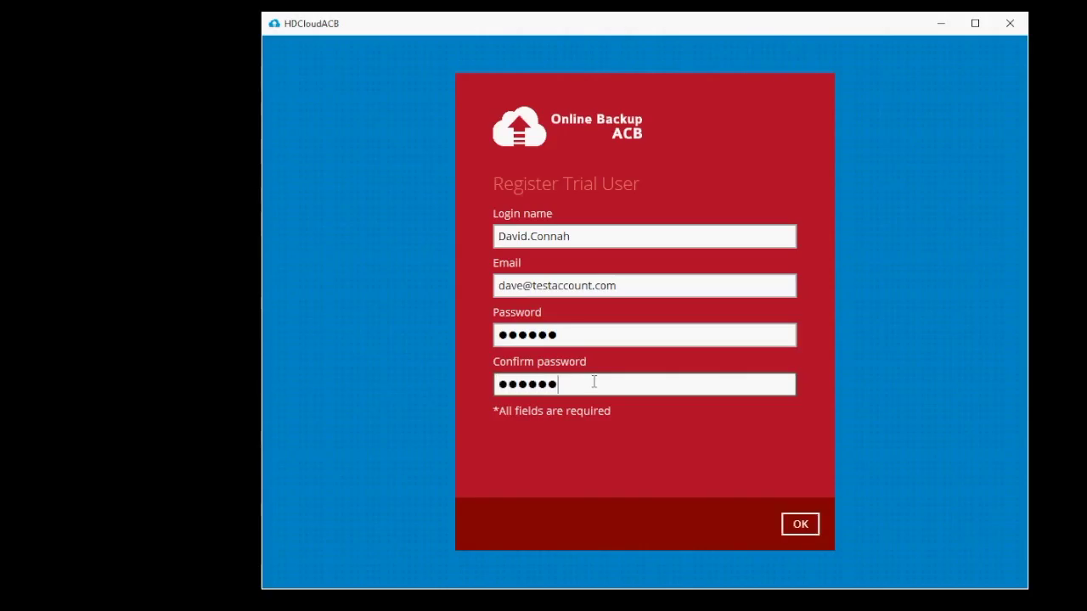
{"action": "left_click", "coordinate": [807, 530]}
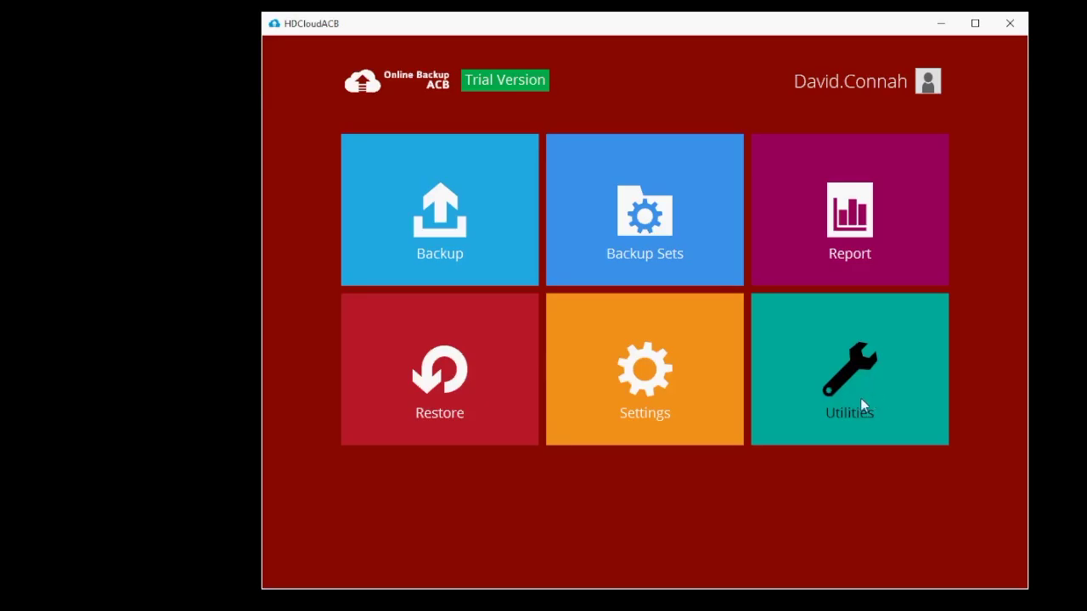
Step: Open the Backup Sets page from the HDCloudACB main menu
{"action": "left_click", "coordinate": [645, 227]}
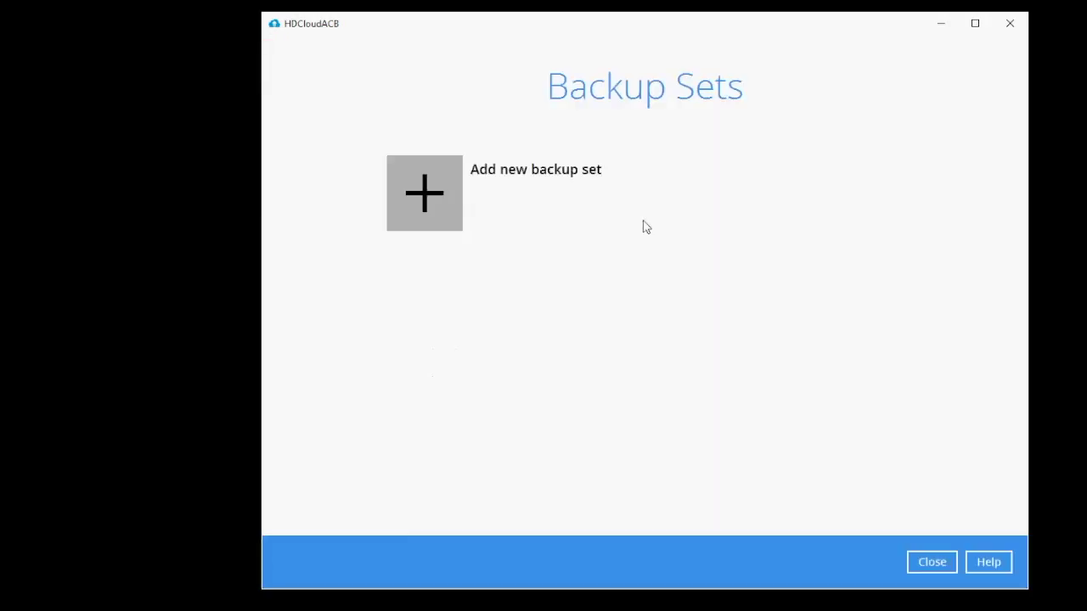
Step: Add a new backup set named 'Test Backup' and continue to its backup source
{"action": "left_click", "coordinate": [431, 198]}
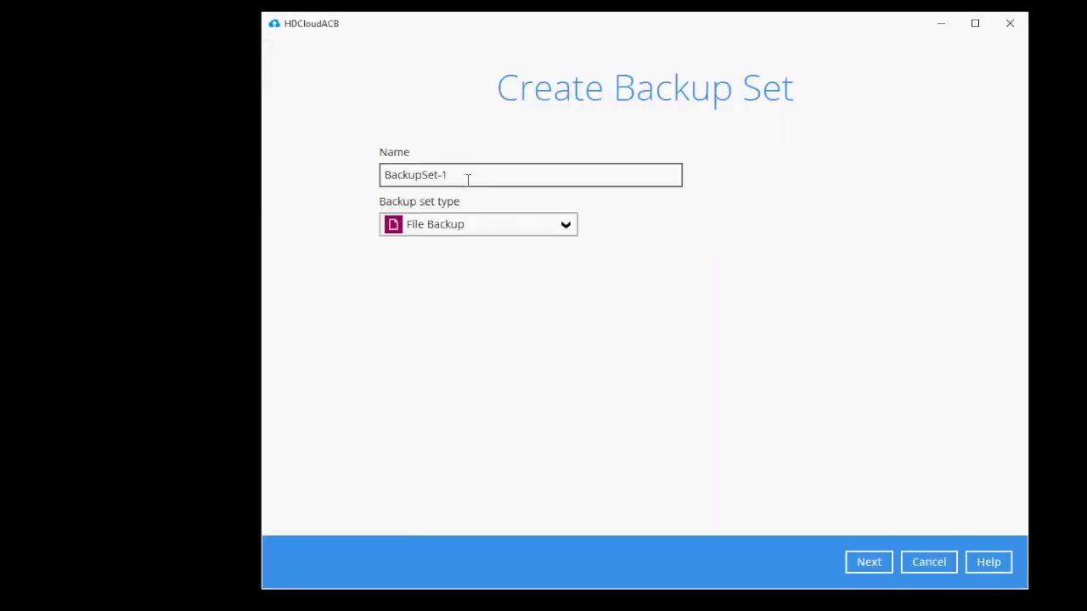
{"action": "key", "text": "BackSpace"}
{"action": "key", "text": "BackSpace"}
{"action": "key", "text": "BackSpace"}
{"action": "key", "text": "BackSpace"}
{"action": "key", "text": "BackSpace"}
{"action": "key", "text": "BackSpace"}
{"action": "key", "text": "BackSpace"}
{"action": "key", "text": "BackSpace"}
{"action": "key", "text": "BackSpace"}
{"action": "key", "text": "BackSpace"}
{"action": "key", "text": "BackSpace"}
{"action": "type", "text": "Test Backup"}
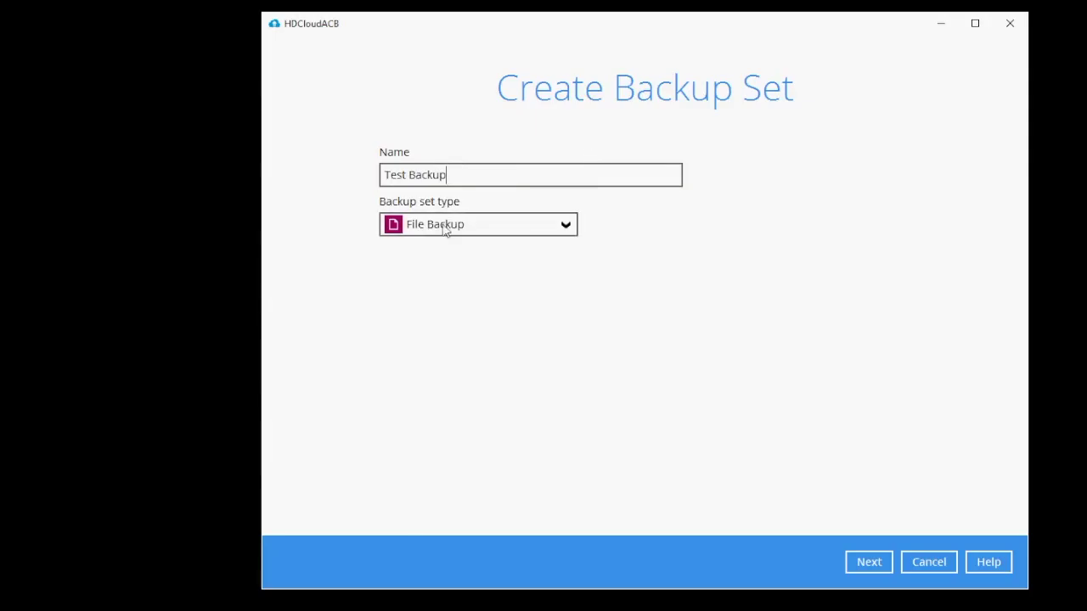
{"action": "left_click", "coordinate": [868, 562]}
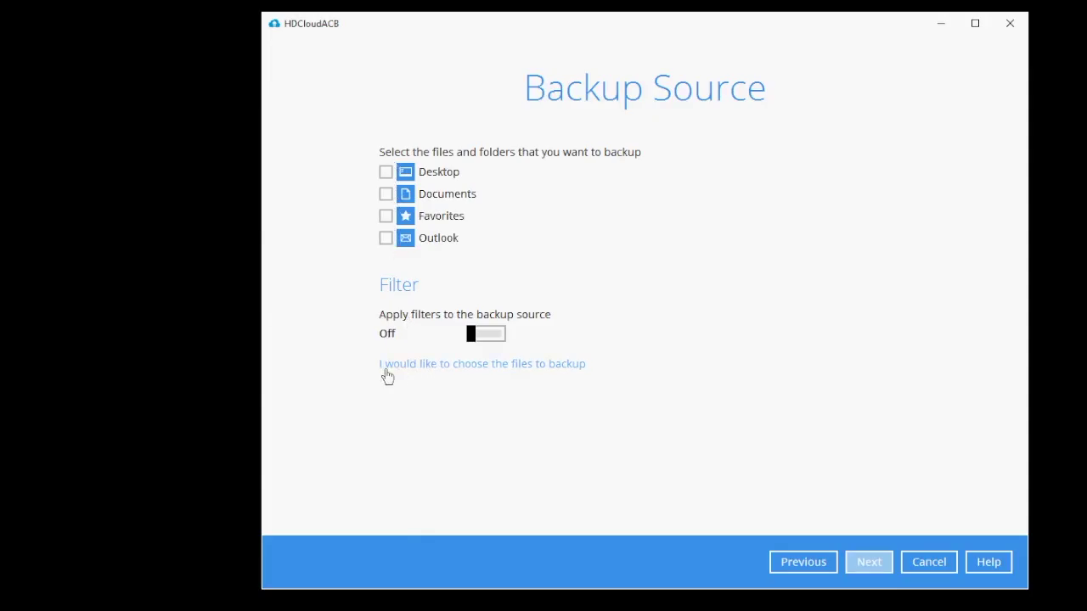
Step: Select the temp folder on Local Disk (C:) as the backup source
{"action": "left_click", "coordinate": [547, 371]}
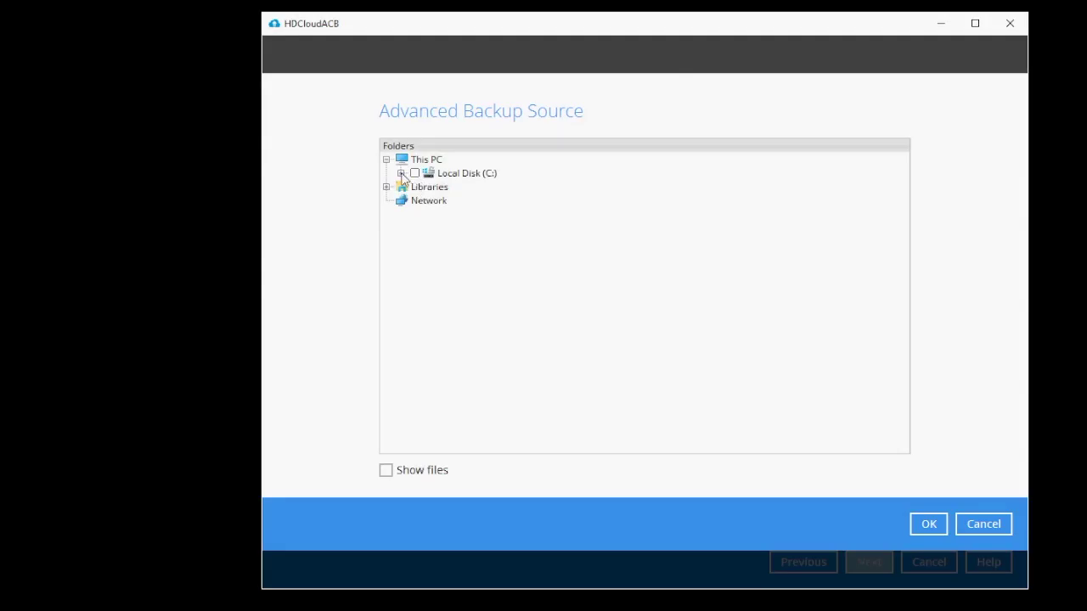
{"action": "left_click", "coordinate": [401, 173]}
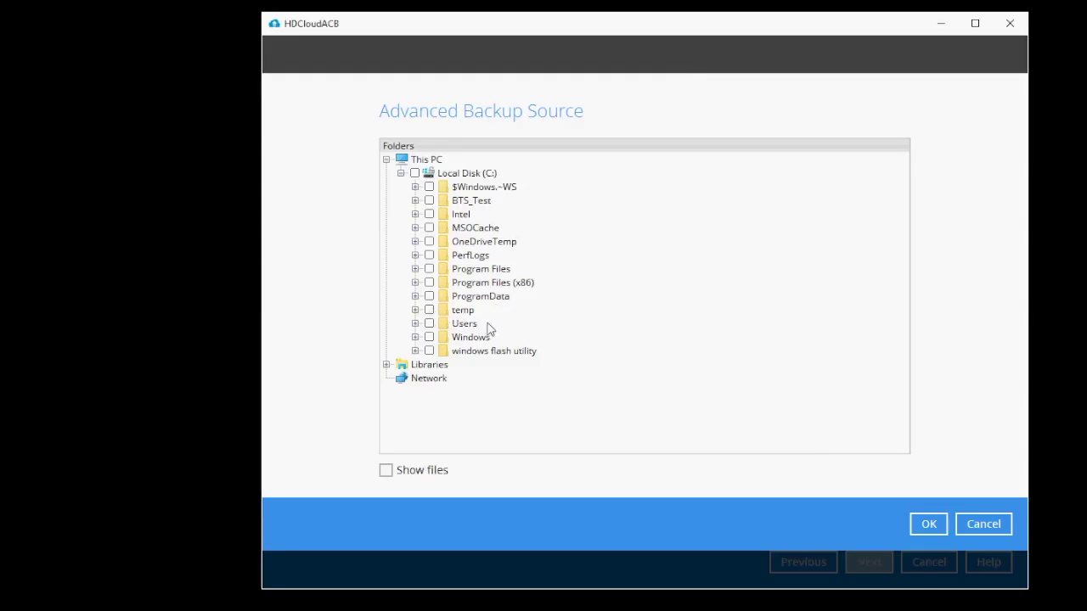
{"action": "left_click", "coordinate": [430, 310]}
{"action": "left_click", "coordinate": [928, 524]}
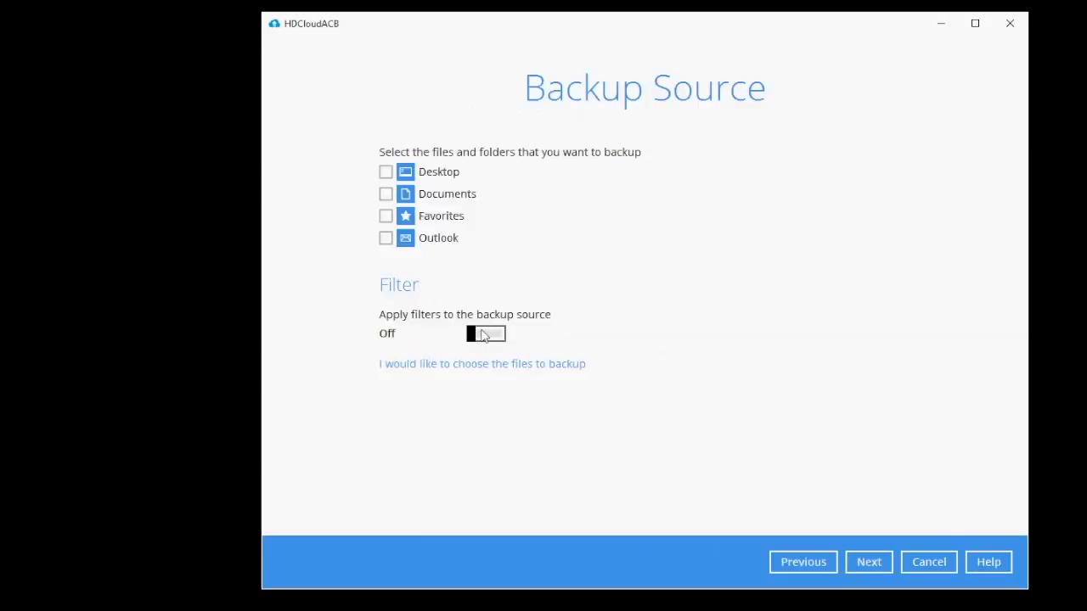
Step: Try adding a source filter, cancel it, leave filters off and continue
{"action": "left_click", "coordinate": [486, 334]}
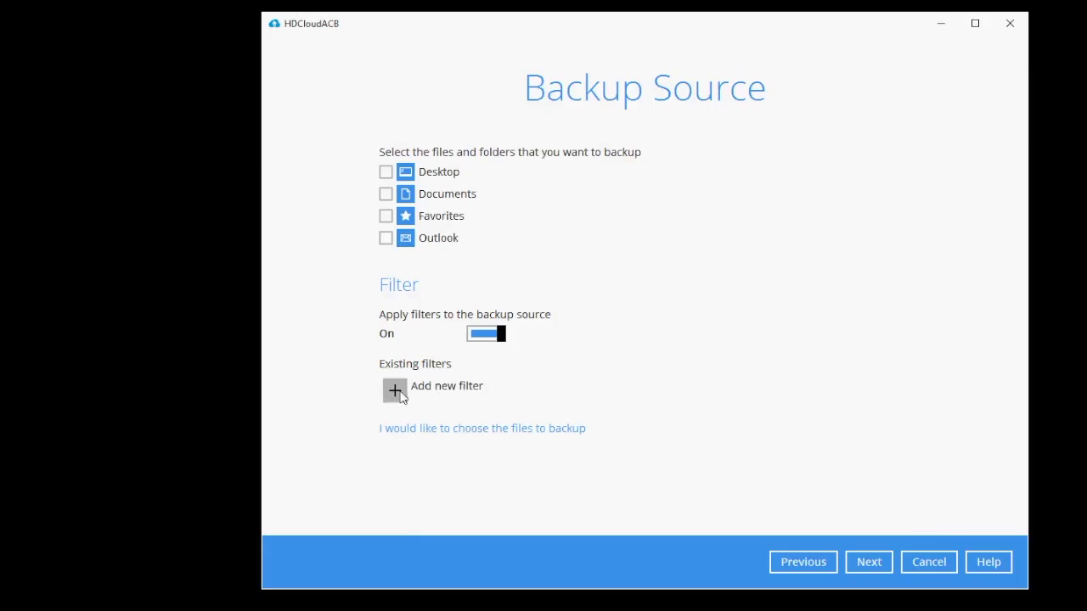
{"action": "left_click", "coordinate": [396, 391]}
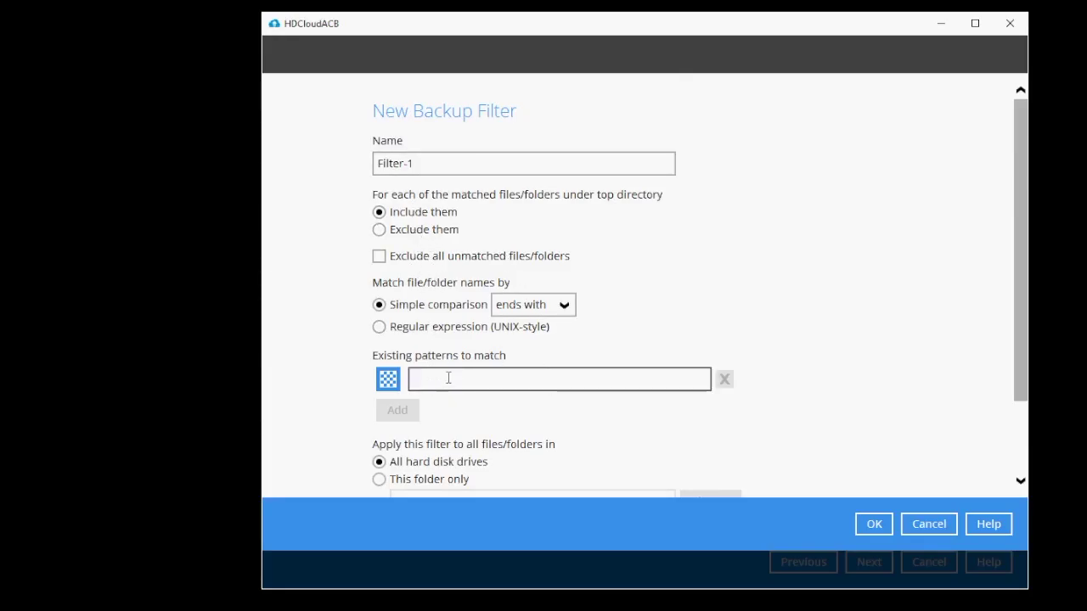
{"action": "left_click", "coordinate": [925, 528]}
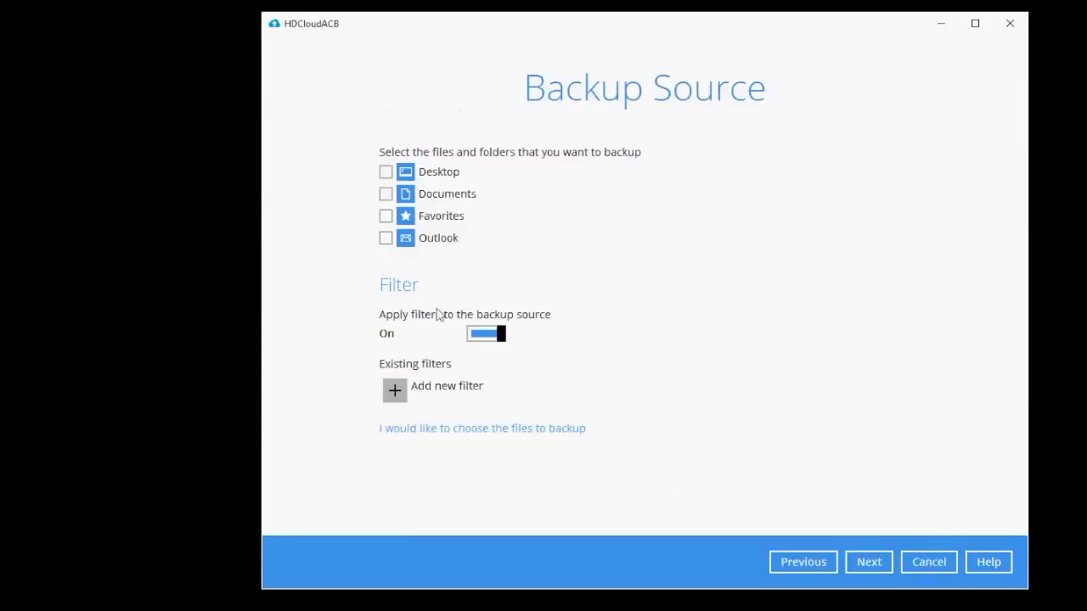
{"action": "left_click", "coordinate": [487, 338]}
{"action": "left_click", "coordinate": [866, 562]}
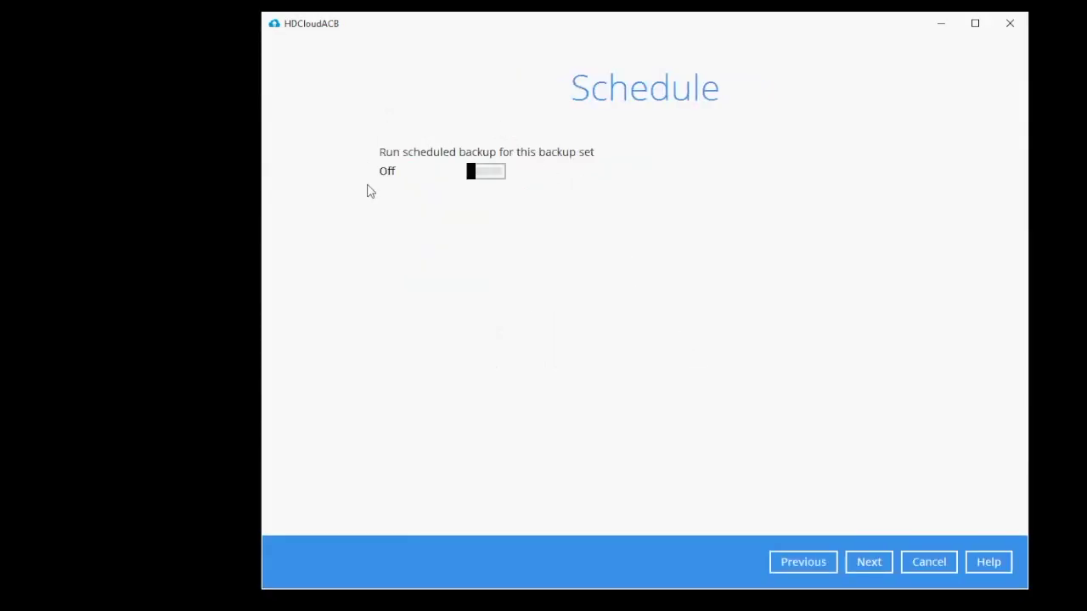
Step: Add a Daily schedule starting at 09:00 that runs the retention policy after backup
{"action": "left_click", "coordinate": [492, 177]}
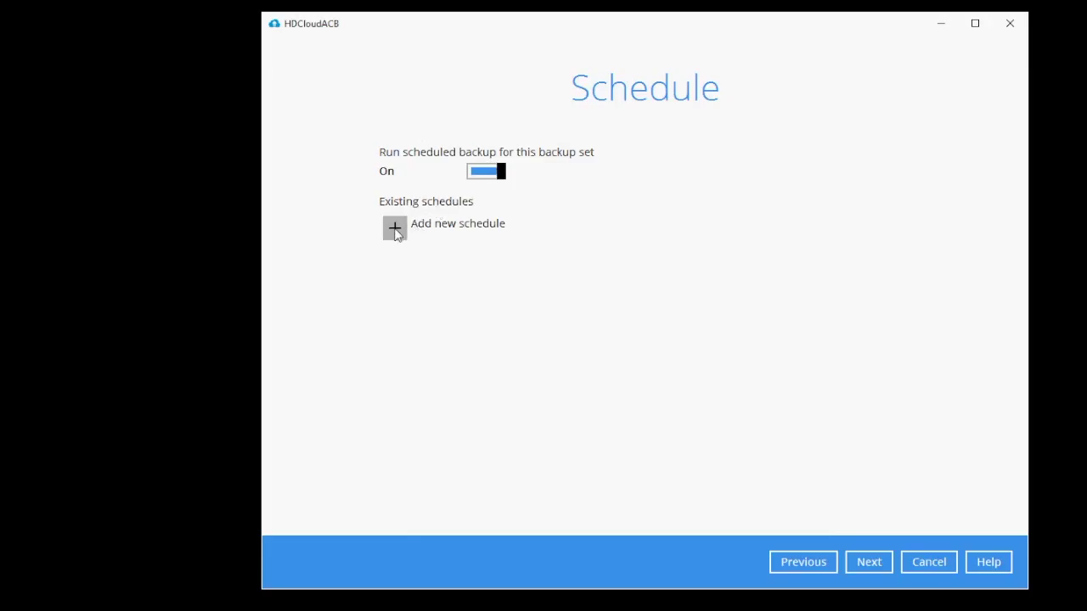
{"action": "left_click", "coordinate": [395, 229]}
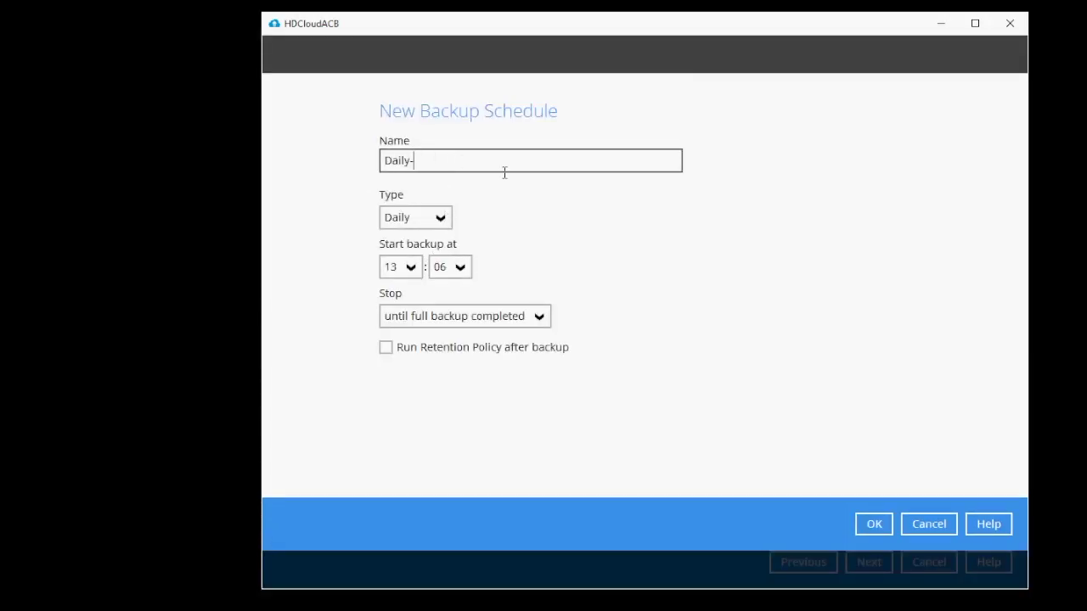
{"action": "left_click", "coordinate": [401, 267]}
{"action": "left_click_drag", "start_coordinate": [415, 414], "coordinate": [414, 336]}
{"action": "scroll", "coordinate": [391, 365], "scroll_direction": "down", "scroll_amount": 3}
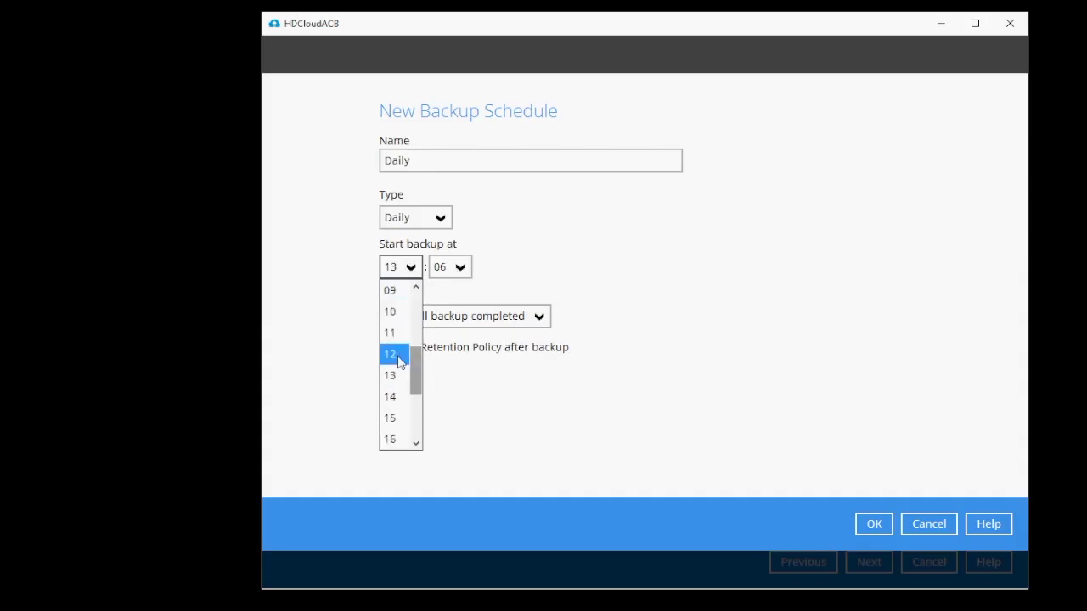
{"action": "left_click", "coordinate": [399, 292]}
{"action": "left_click", "coordinate": [450, 267]}
{"action": "scroll", "coordinate": [461, 300], "scroll_direction": "up", "scroll_amount": 2}
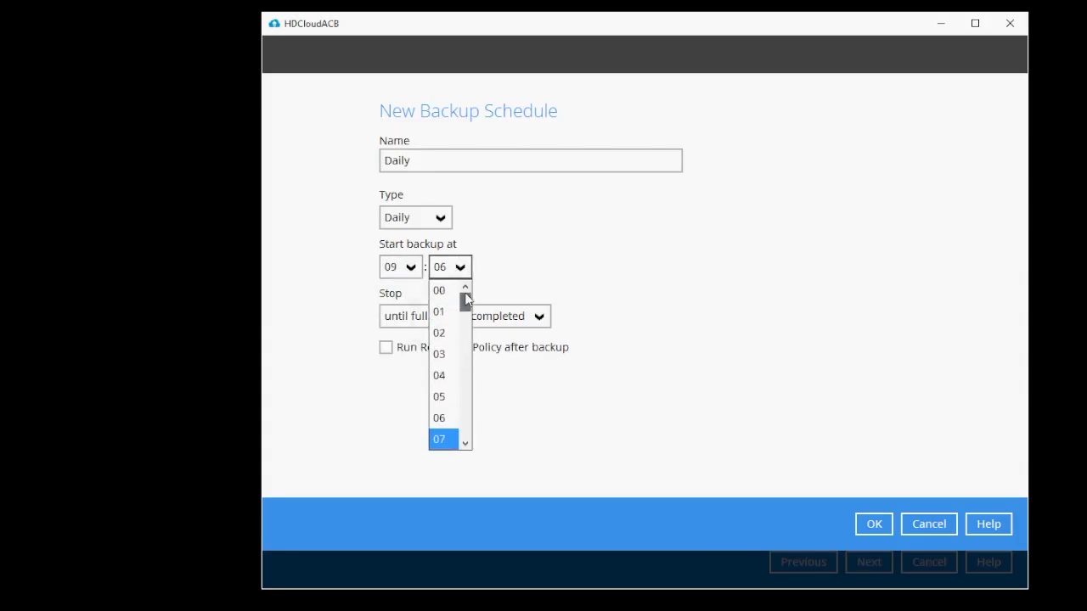
{"action": "left_click", "coordinate": [435, 291]}
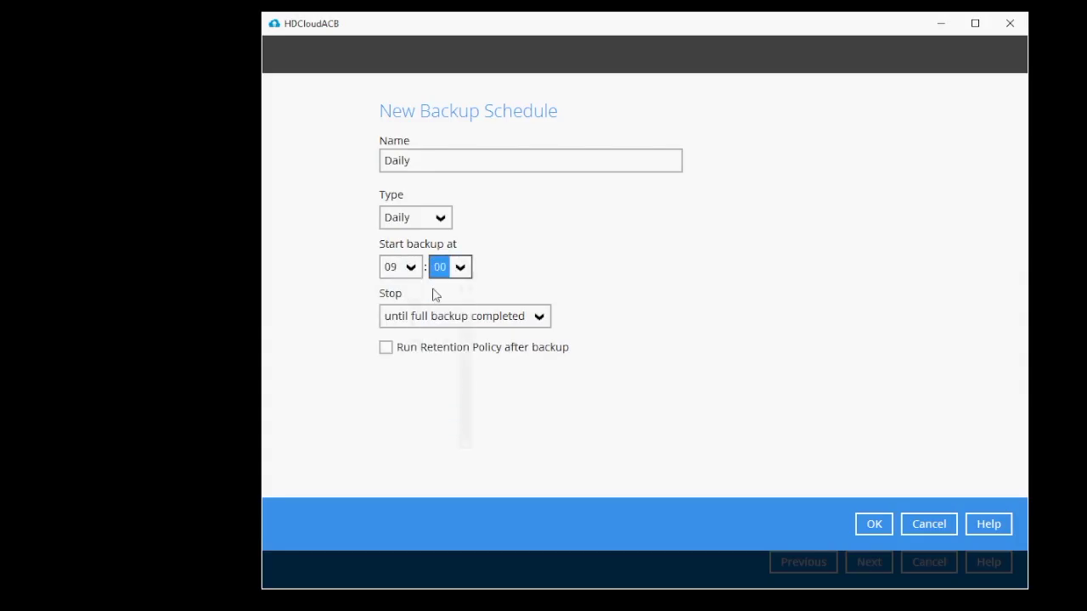
{"action": "left_click", "coordinate": [385, 348]}
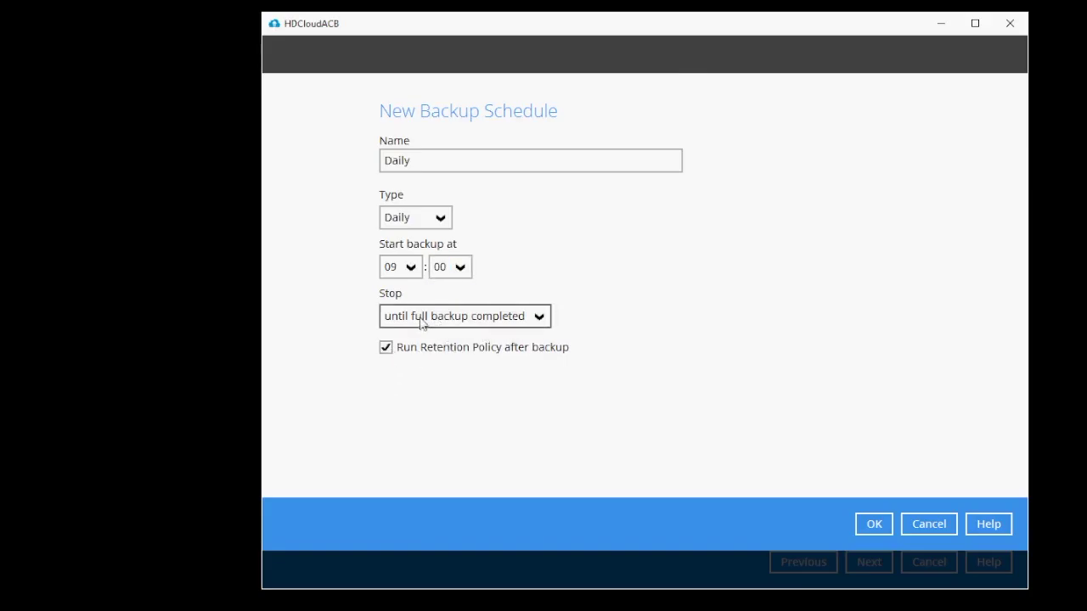
{"action": "left_click", "coordinate": [869, 525]}
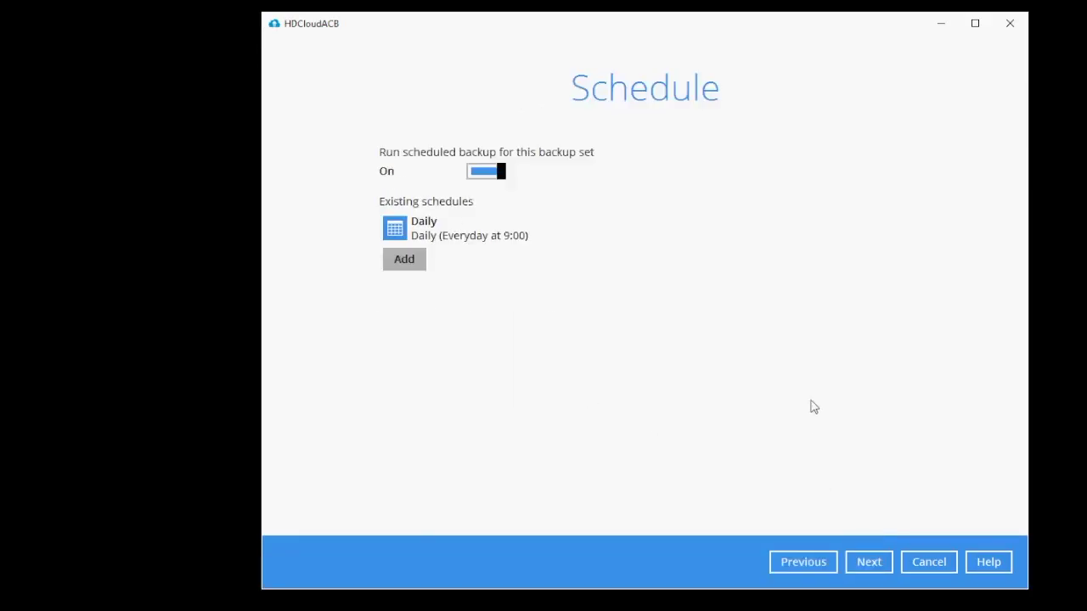
{"action": "left_click", "coordinate": [870, 562]}
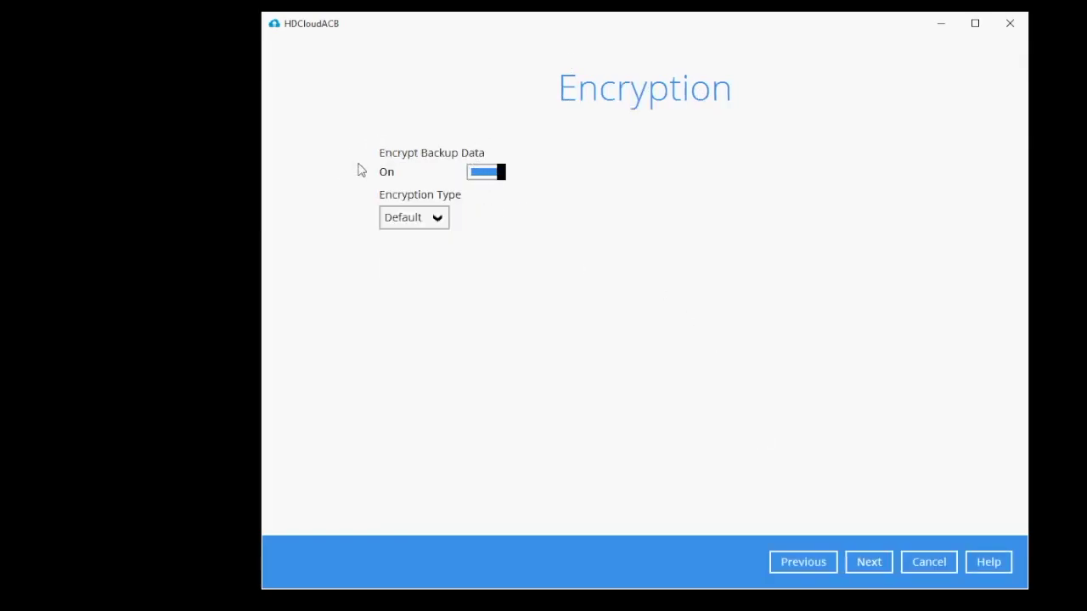
Step: Keep encryption On with the Default encryption type and continue
{"action": "left_click", "coordinate": [439, 220]}
{"action": "left_click", "coordinate": [441, 220]}
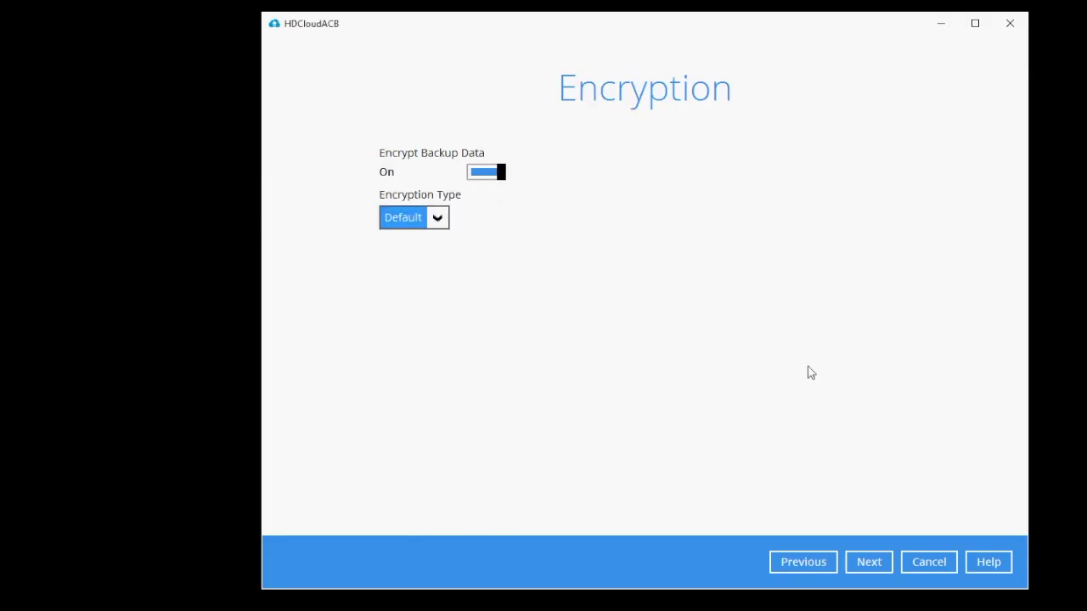
{"action": "left_click", "coordinate": [873, 562]}
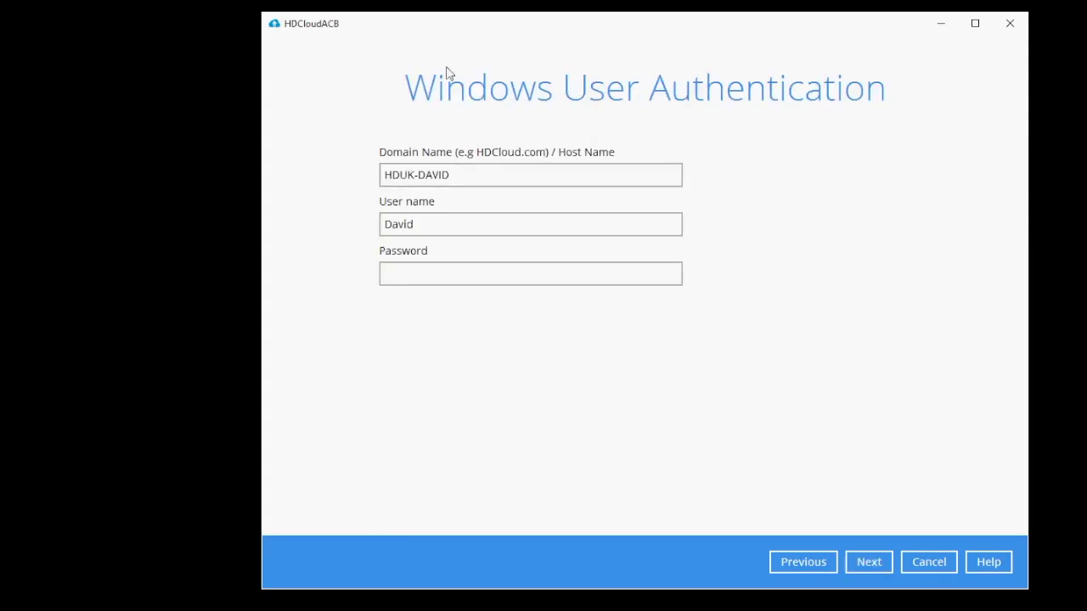
Step: Enter the Windows account password and complete creation of the Test Backup set
{"action": "left_click", "coordinate": [470, 283]}
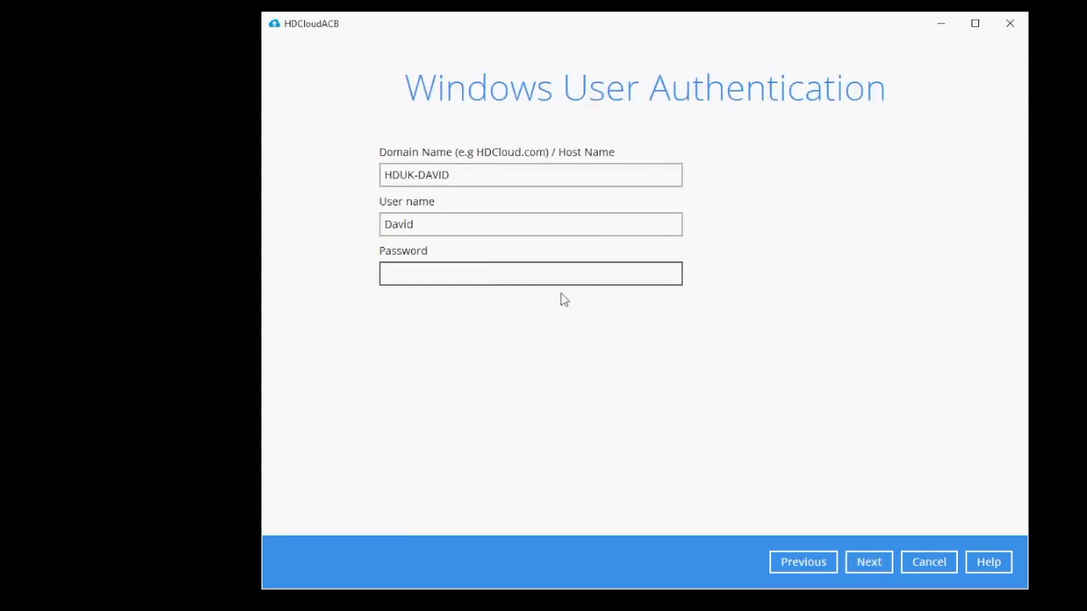
{"action": "left_click", "coordinate": [454, 223]}
{"action": "left_click", "coordinate": [450, 270]}
{"action": "type", "text": "•••••••••••"}
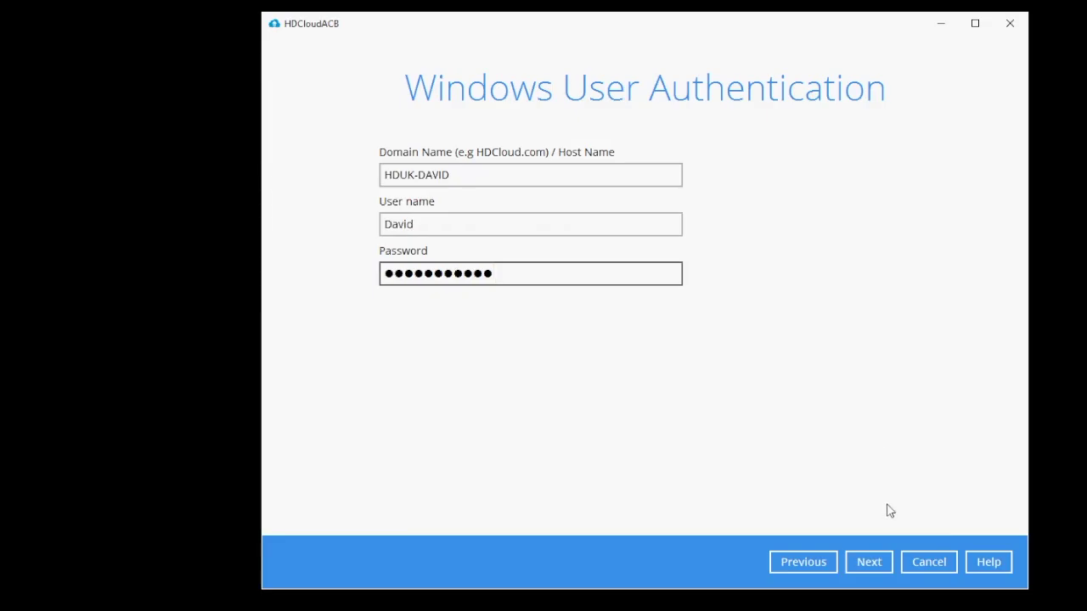
{"action": "left_click", "coordinate": [868, 567]}
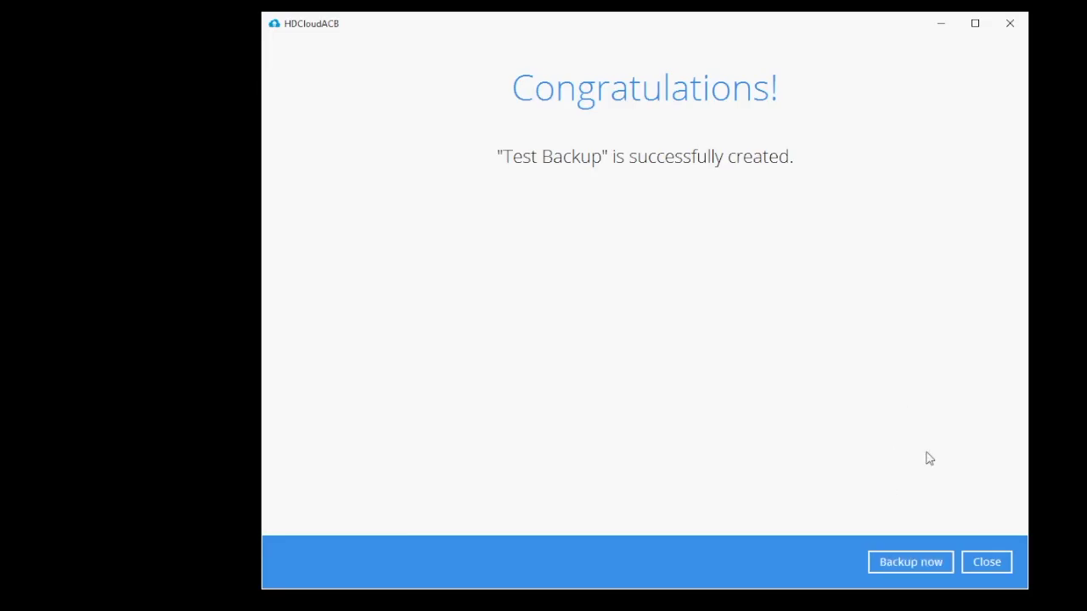
Step: Open Test Backup's settings and review its Source, Backup Schedule and Others pages
{"action": "left_click", "coordinate": [990, 564]}
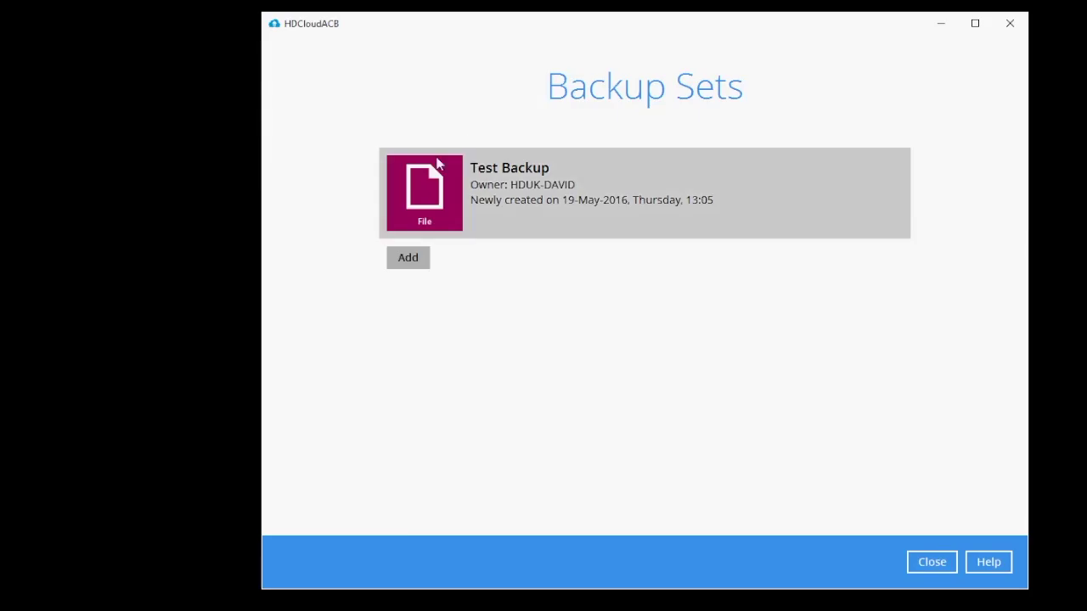
{"action": "left_click", "coordinate": [571, 200]}
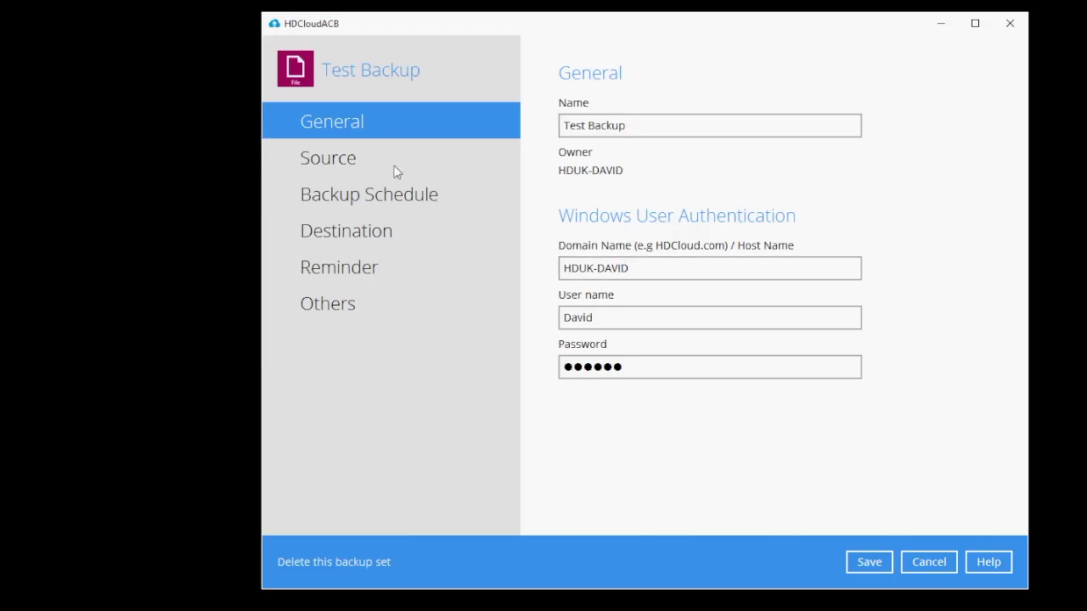
{"action": "left_click", "coordinate": [376, 159]}
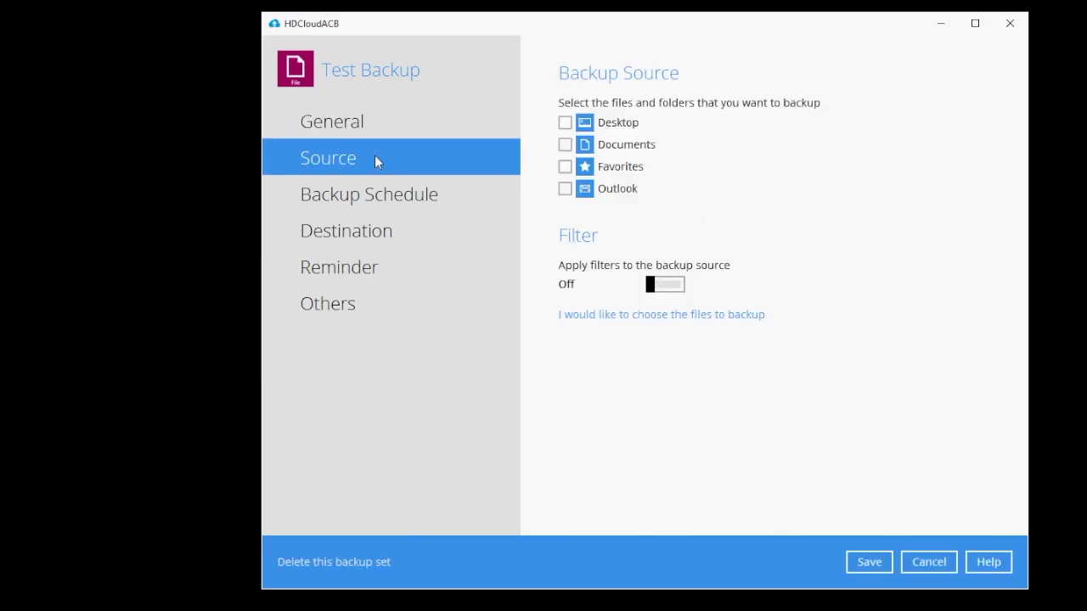
{"action": "left_click", "coordinate": [406, 204]}
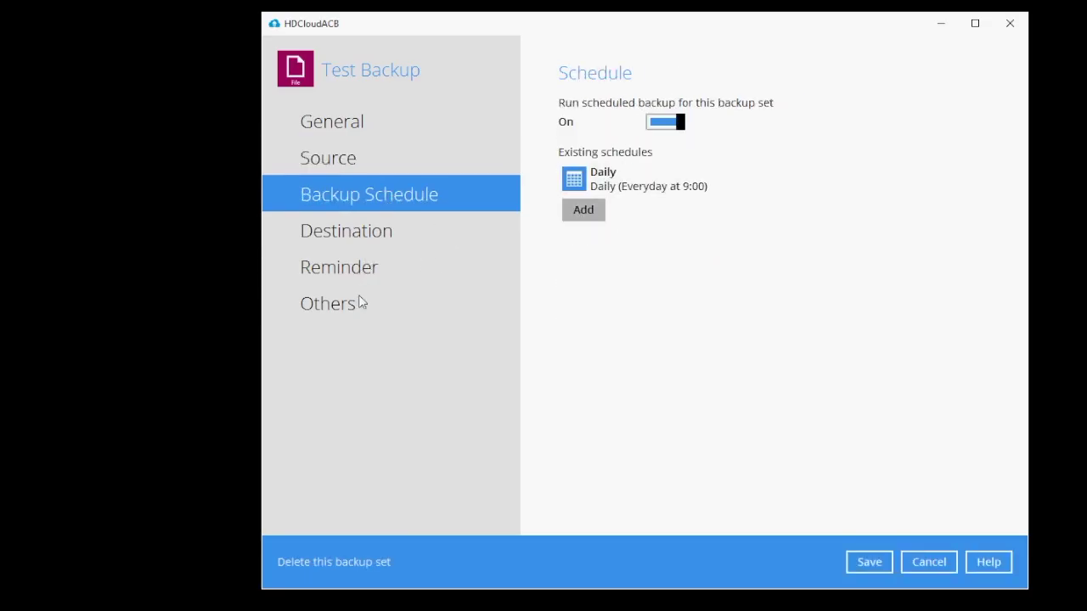
{"action": "left_click", "coordinate": [330, 311]}
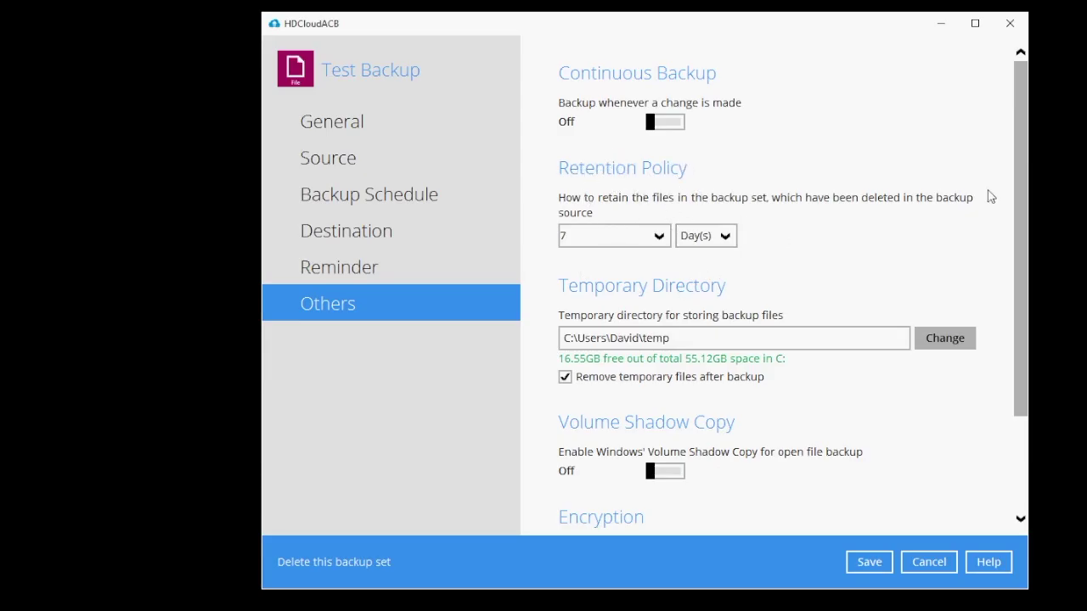
Step: Keep the retention policy at 7 Day(s) after looking through the options
{"action": "left_click", "coordinate": [659, 237]}
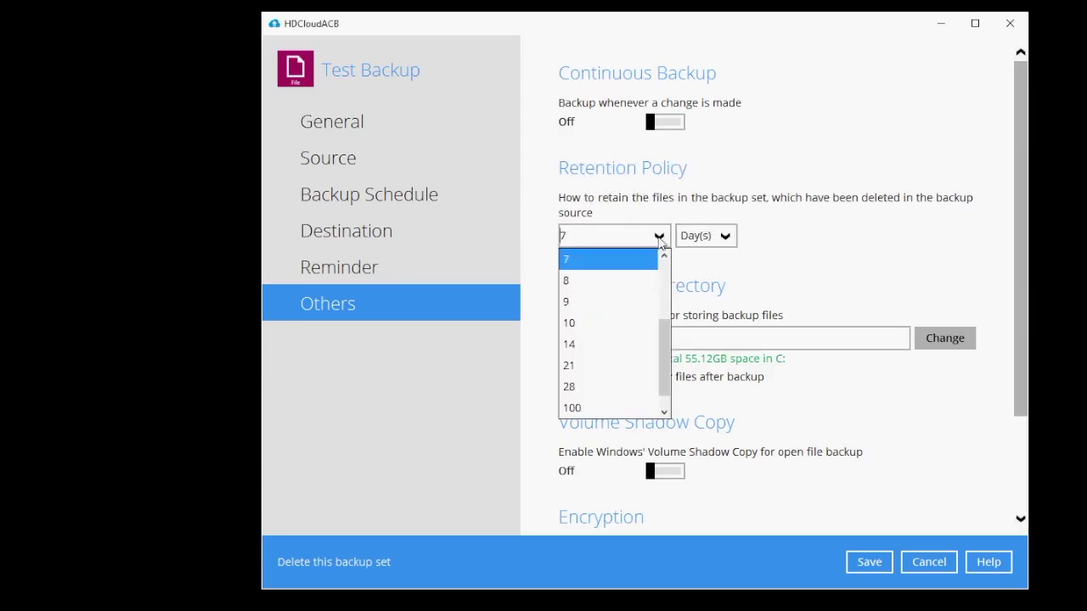
{"action": "scroll", "coordinate": [611, 323], "scroll_direction": "down", "scroll_amount": 1}
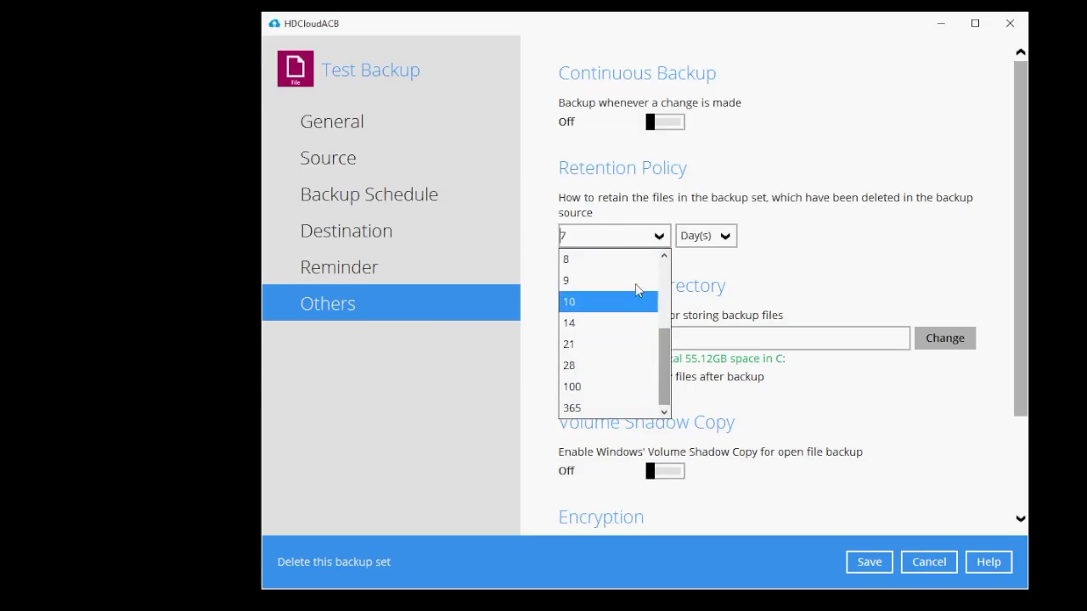
{"action": "left_click", "coordinate": [724, 194]}
{"action": "left_click_drag", "start_coordinate": [1026, 246], "coordinate": [1039, 150]}
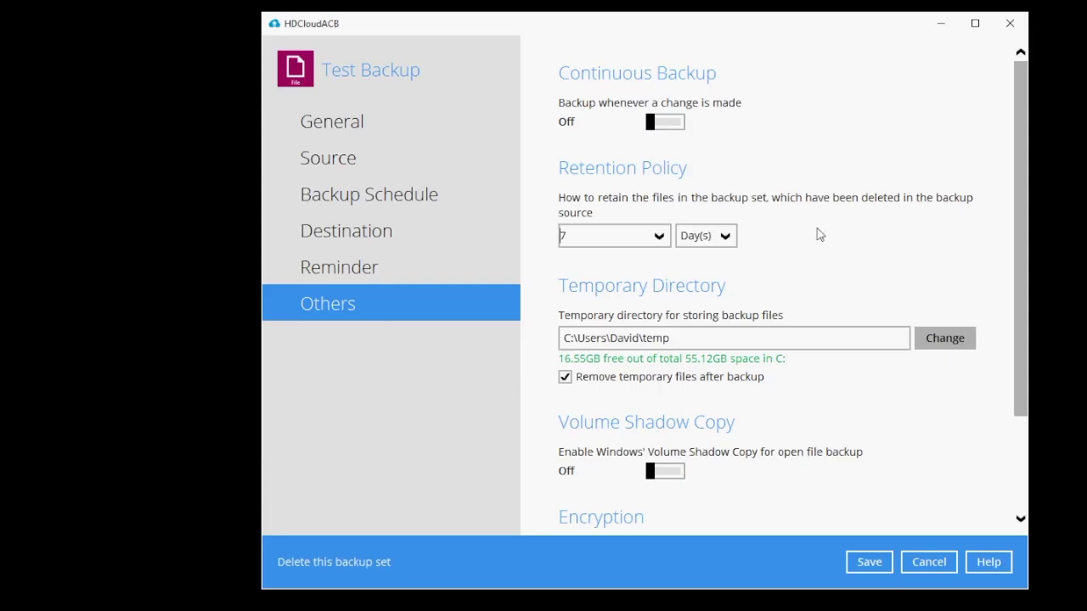
{"action": "left_click", "coordinate": [726, 237]}
{"action": "left_click", "coordinate": [821, 264]}
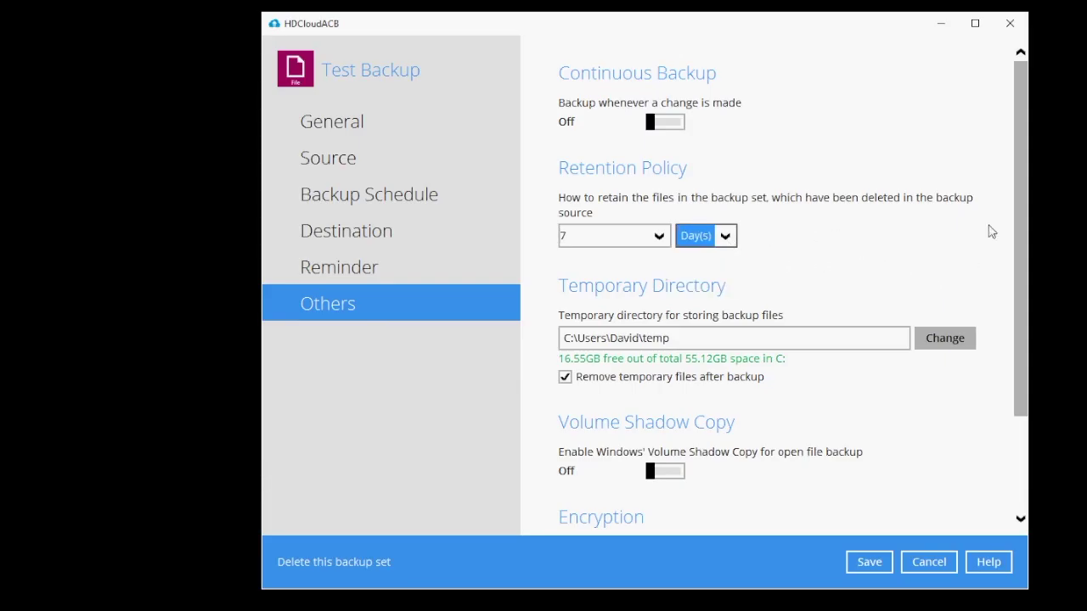
{"action": "left_click_drag", "start_coordinate": [1019, 246], "coordinate": [1019, 376]}
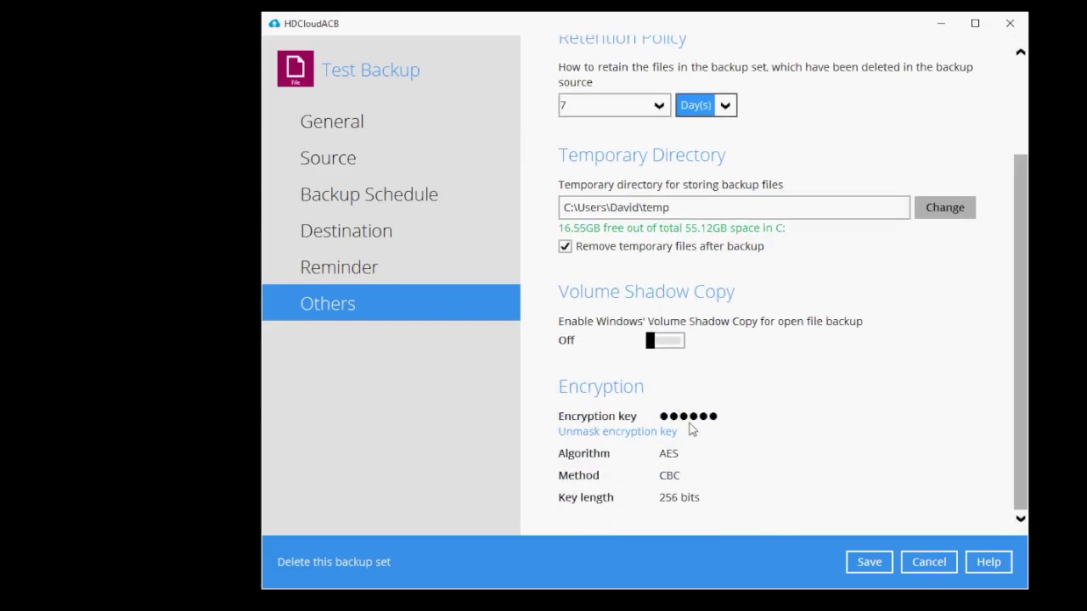
Step: Reveal the full encryption key and highlight the entire key text
{"action": "left_click", "coordinate": [589, 435]}
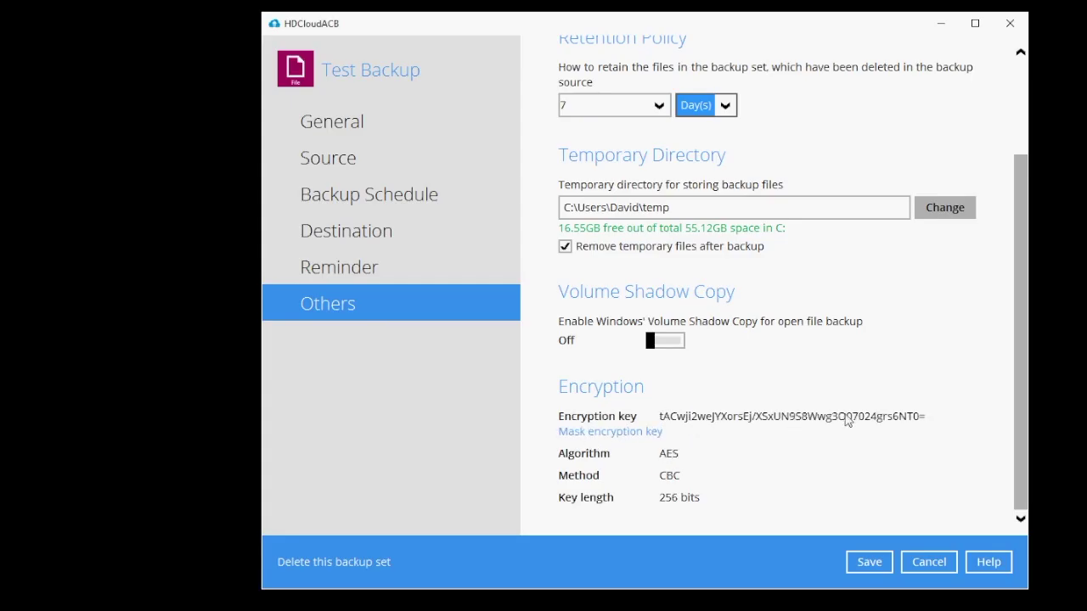
{"action": "left_click_drag", "start_coordinate": [923, 422], "coordinate": [658, 428]}
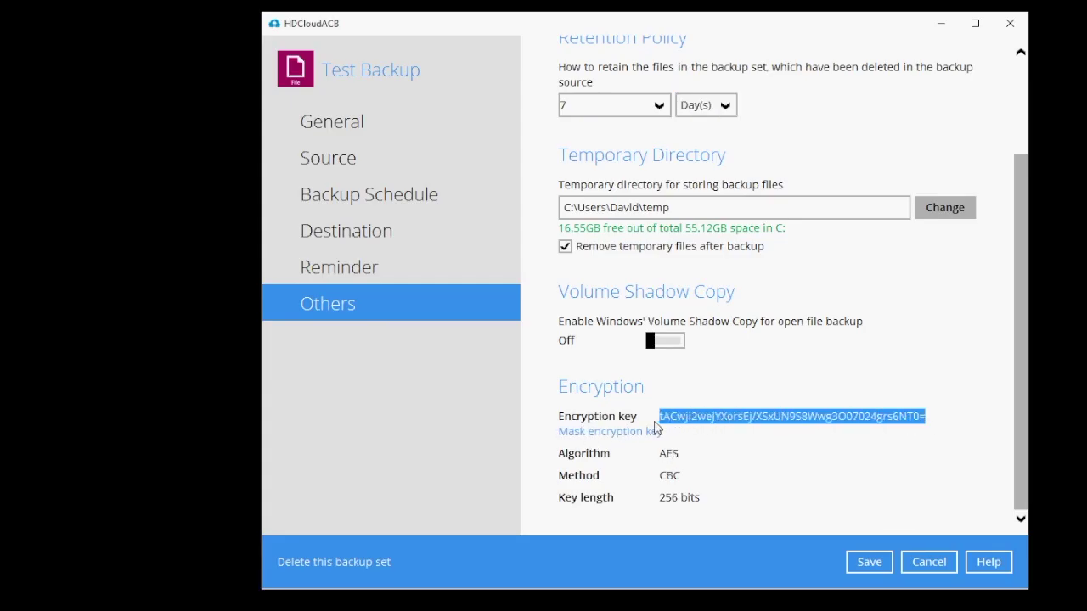
{"action": "left_click", "coordinate": [947, 427]}
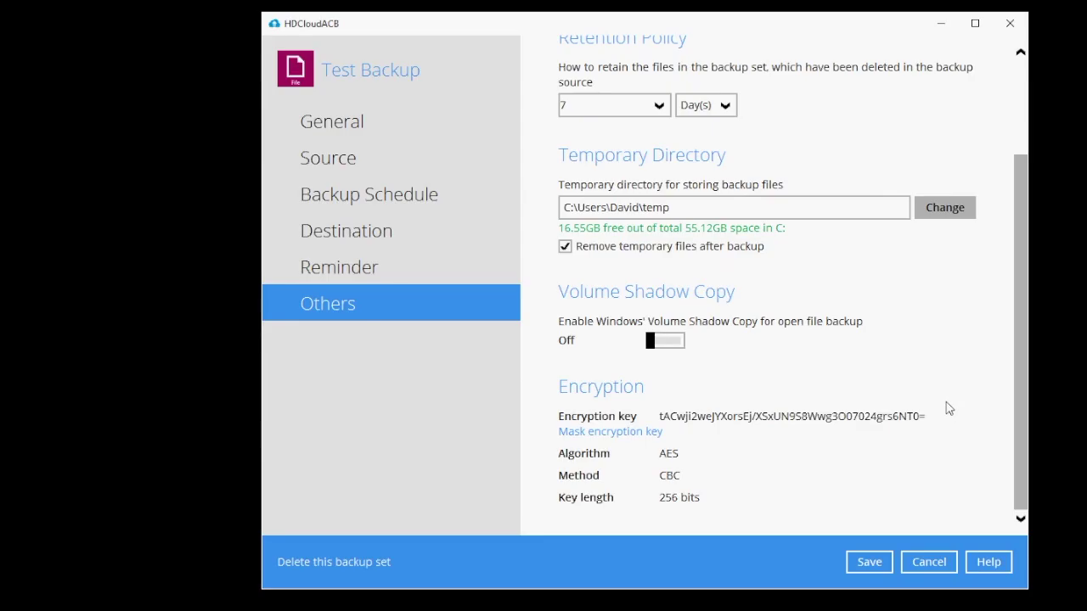
{"action": "left_click_drag", "start_coordinate": [941, 422], "coordinate": [659, 425]}
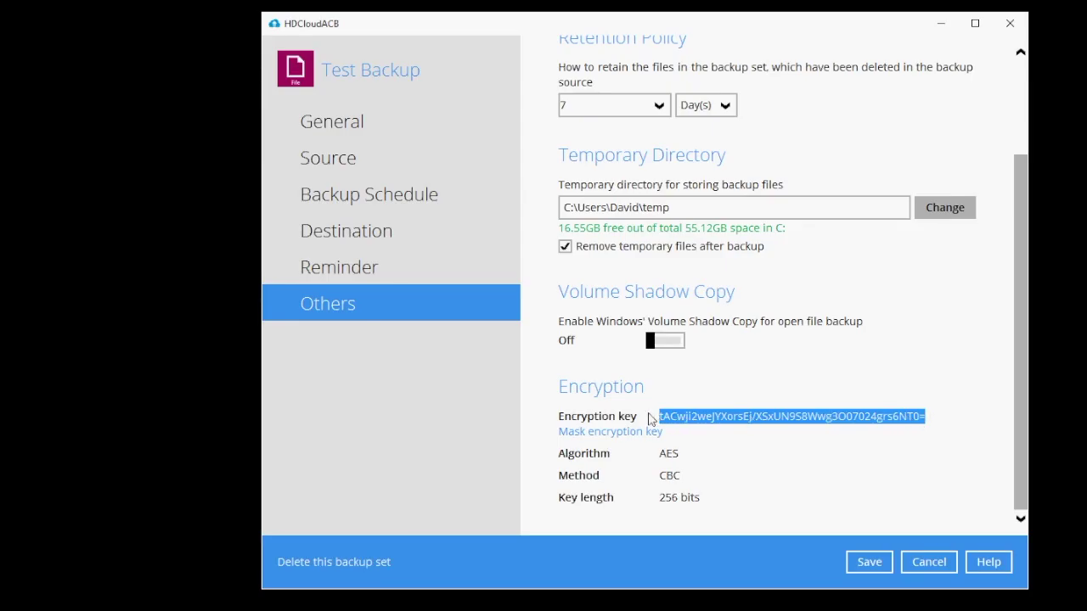
{"action": "left_click_drag", "start_coordinate": [936, 419], "coordinate": [662, 420]}
Step: Back up Test Backup online, finishing with 17.46M in 10 files and 6 directories
{"action": "left_click", "coordinate": [935, 562]}
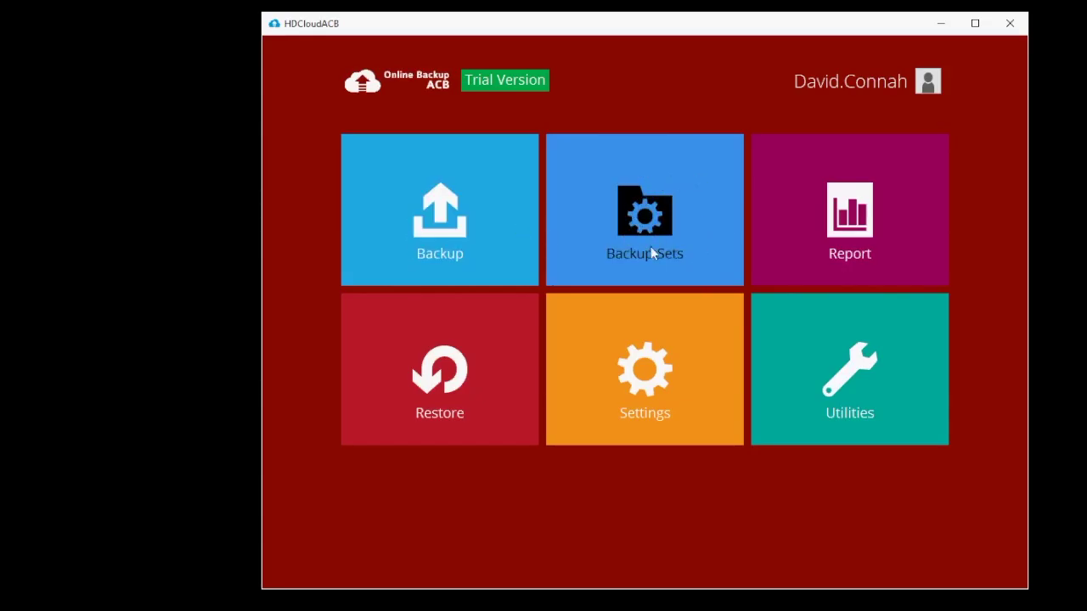
{"action": "left_click", "coordinate": [434, 219]}
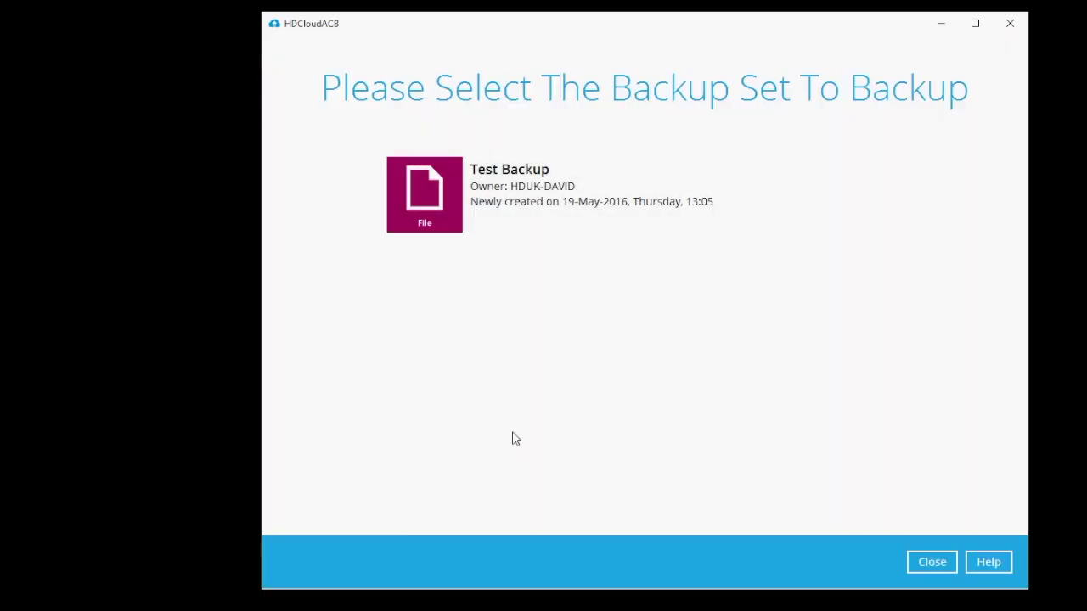
{"action": "left_click", "coordinate": [572, 200]}
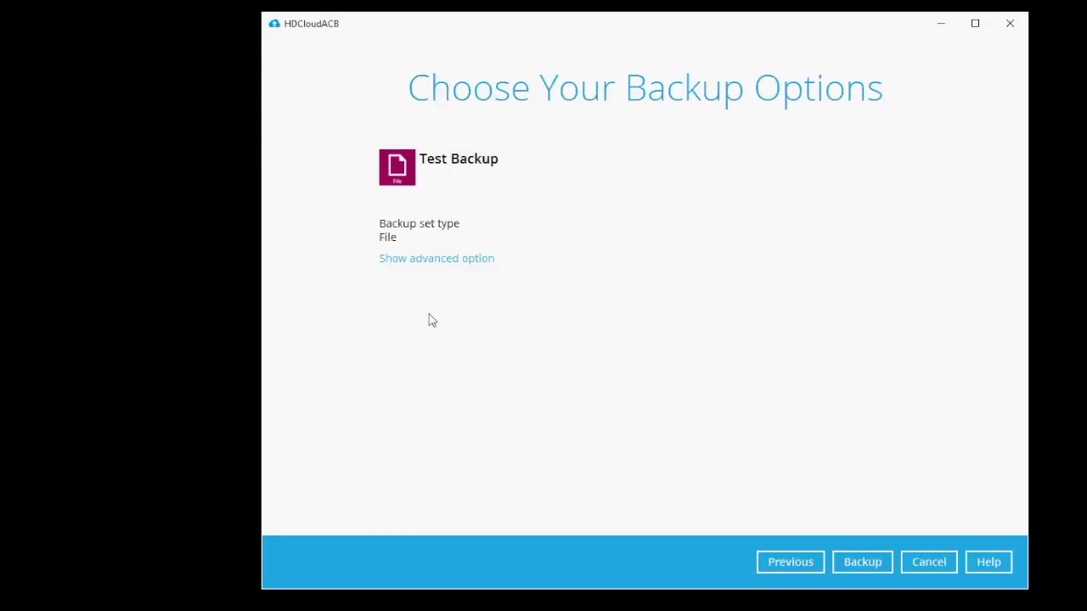
{"action": "left_click", "coordinate": [862, 563]}
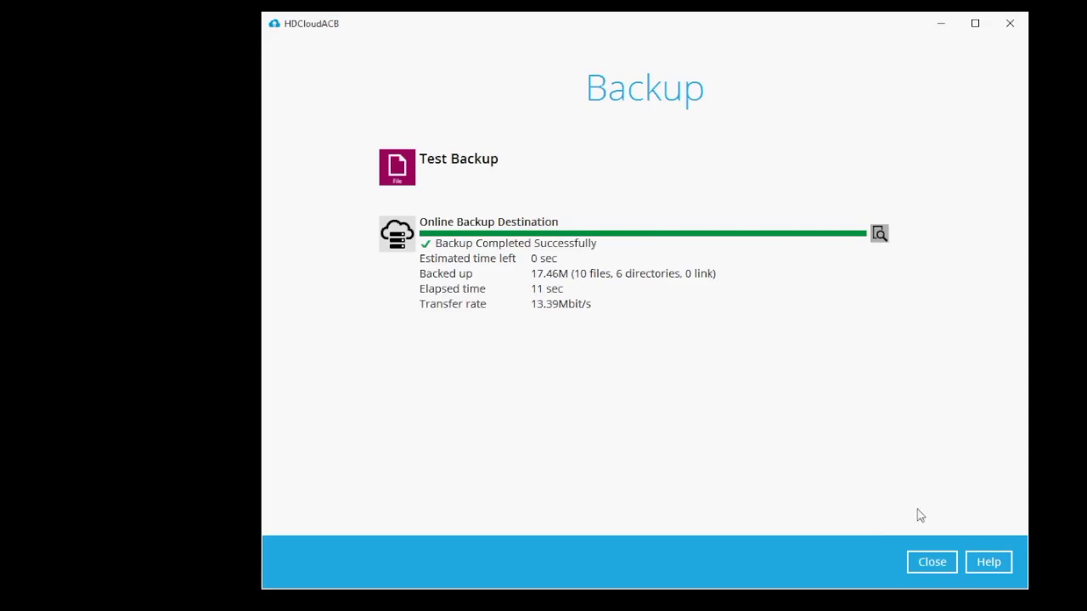
{"action": "left_click", "coordinate": [932, 563]}
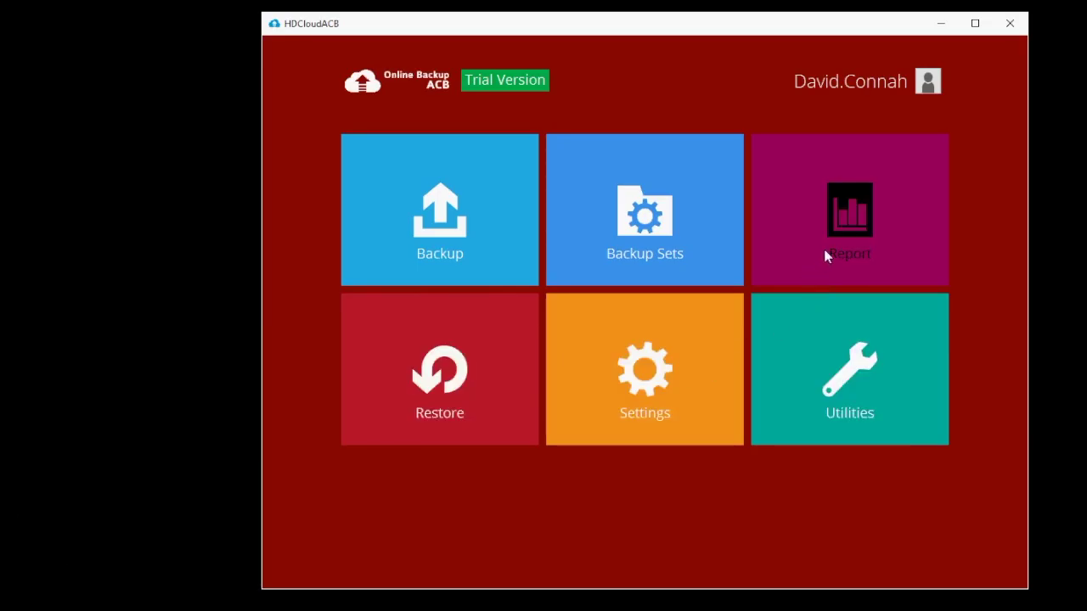
{"action": "left_click", "coordinate": [853, 221]}
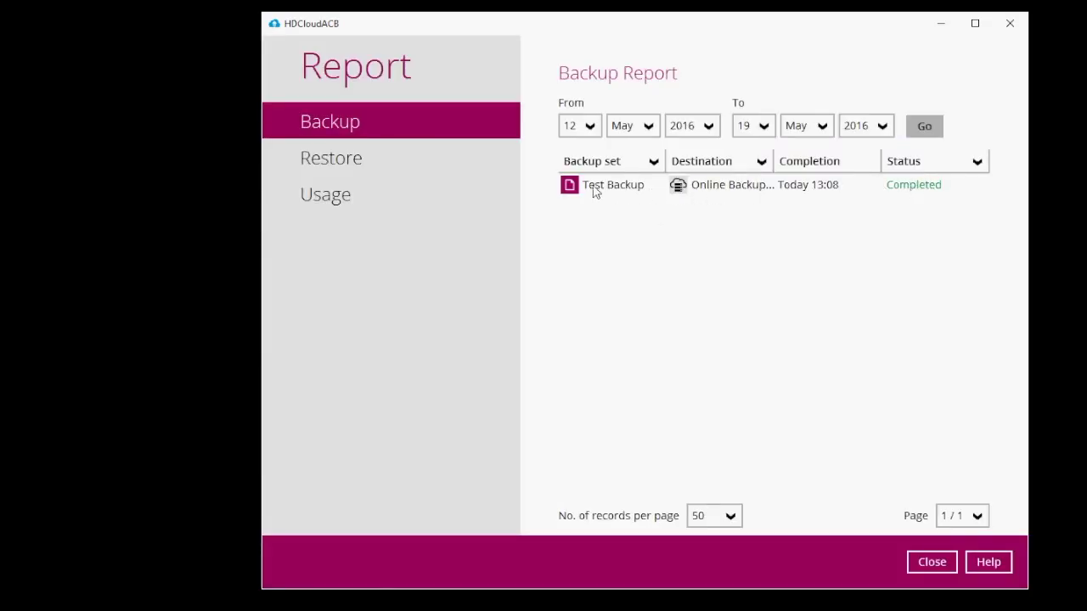
{"action": "left_click", "coordinate": [876, 194]}
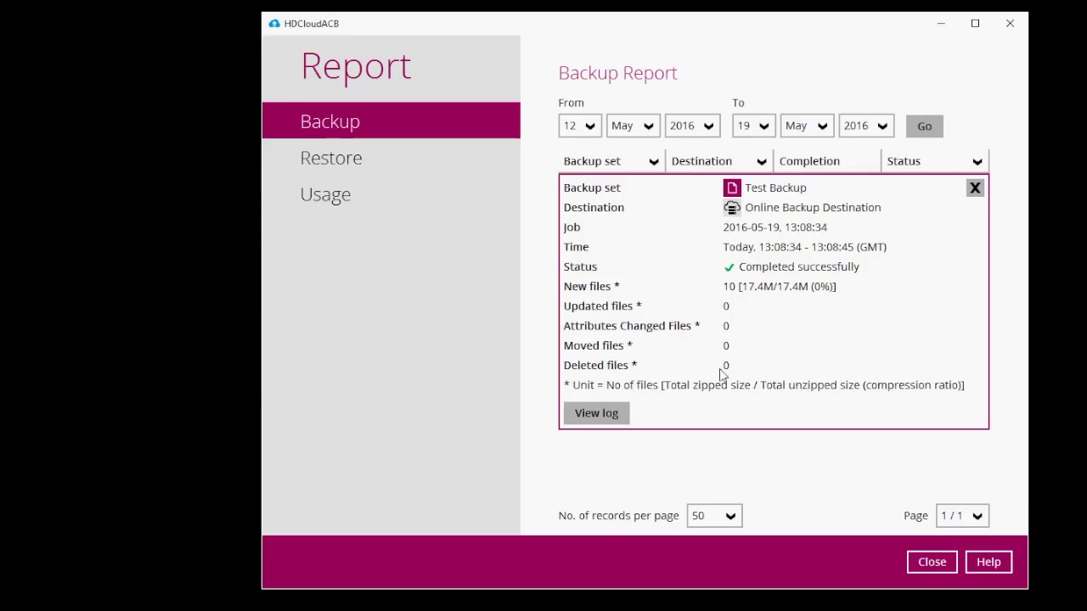
{"action": "left_click", "coordinate": [597, 414]}
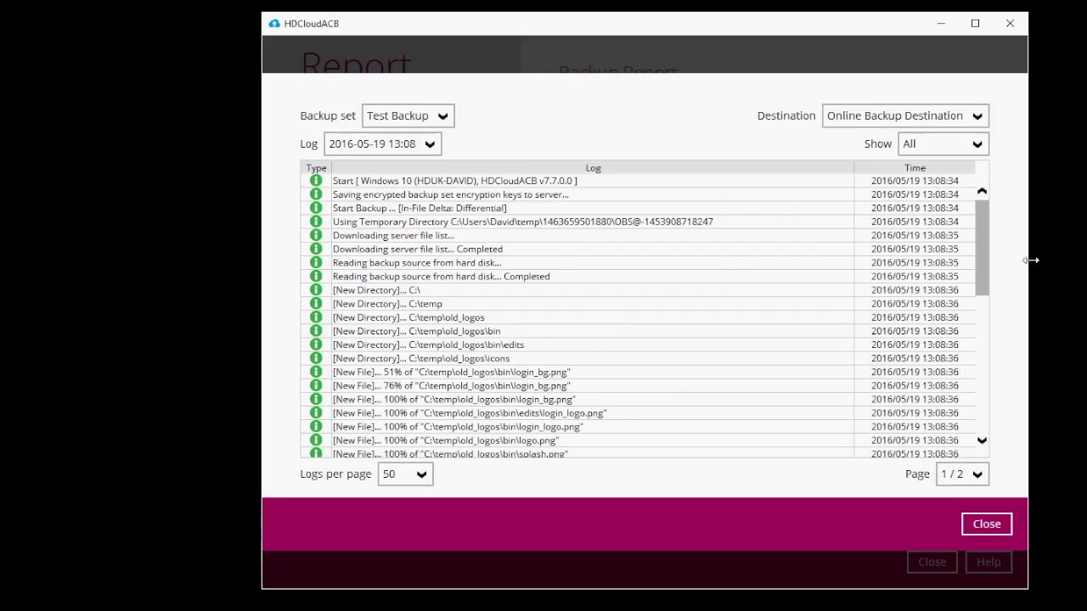
{"action": "left_click_drag", "start_coordinate": [981, 230], "coordinate": [995, 202]}
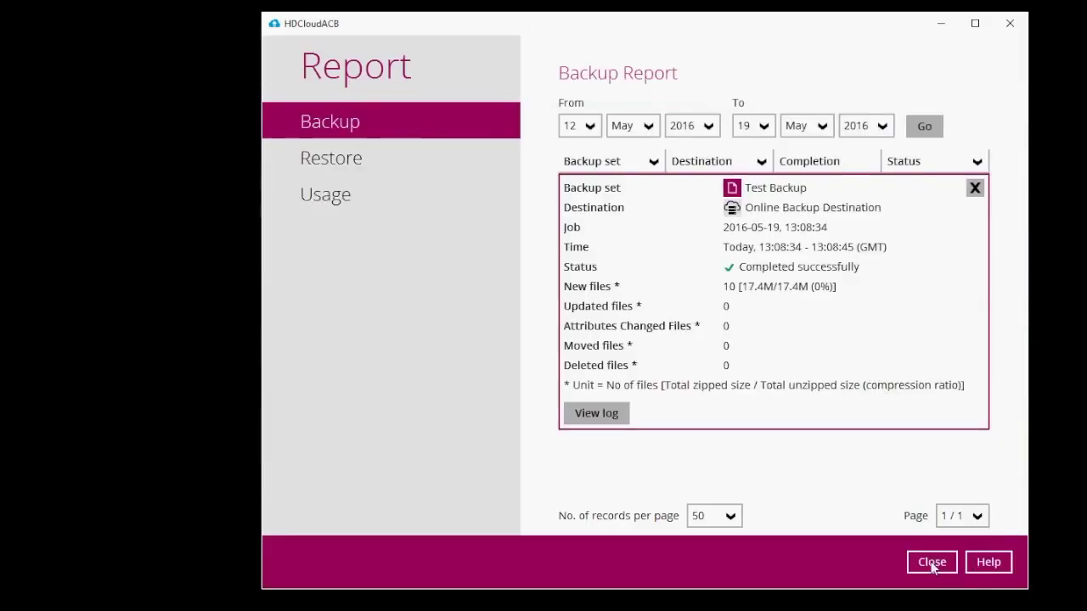
{"action": "left_click", "coordinate": [931, 564]}
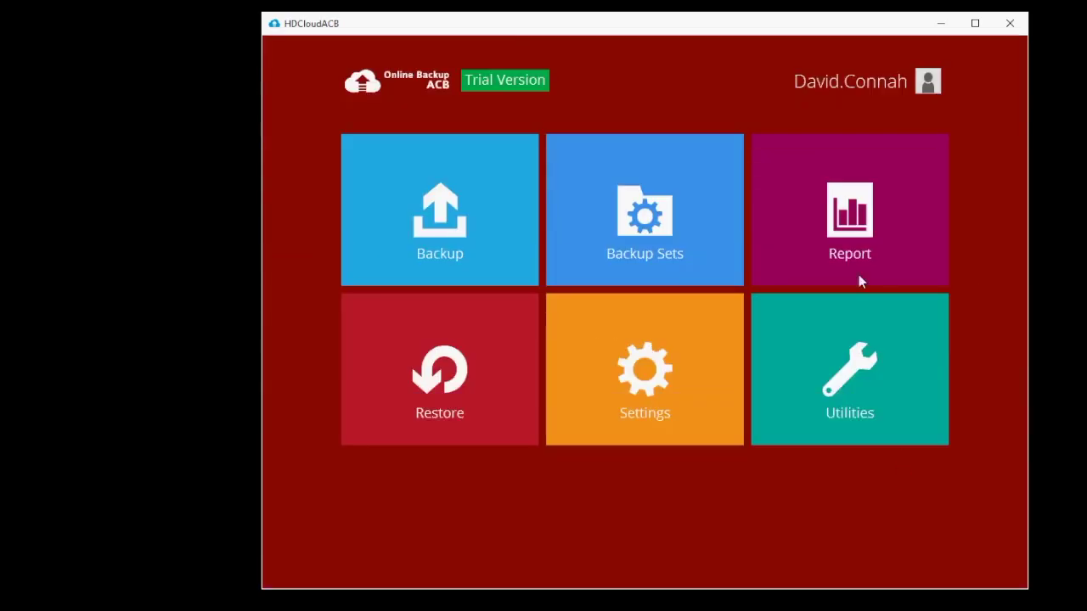
{"action": "left_click_drag", "start_coordinate": [767, 28], "coordinate": [745, 11]}
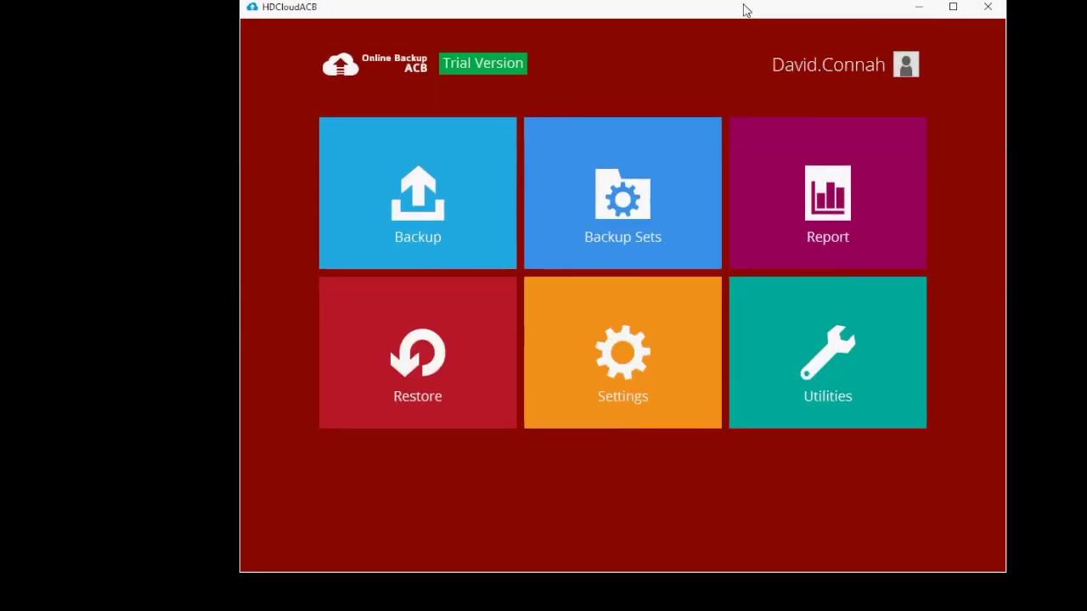
{"action": "left_click", "coordinate": [703, 341]}
Step: Delete all five items in C:\temp via File Explorer, then close Explorer
{"action": "key", "text": "super+e"}
{"action": "double_click", "coordinate": [437, 293]}
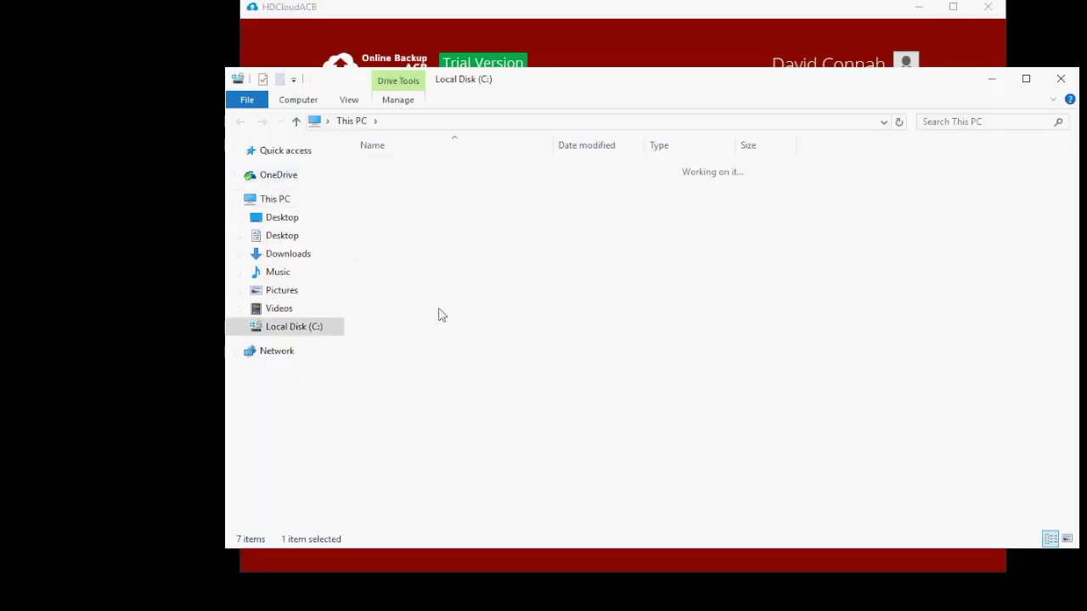
{"action": "left_click", "coordinate": [395, 311]}
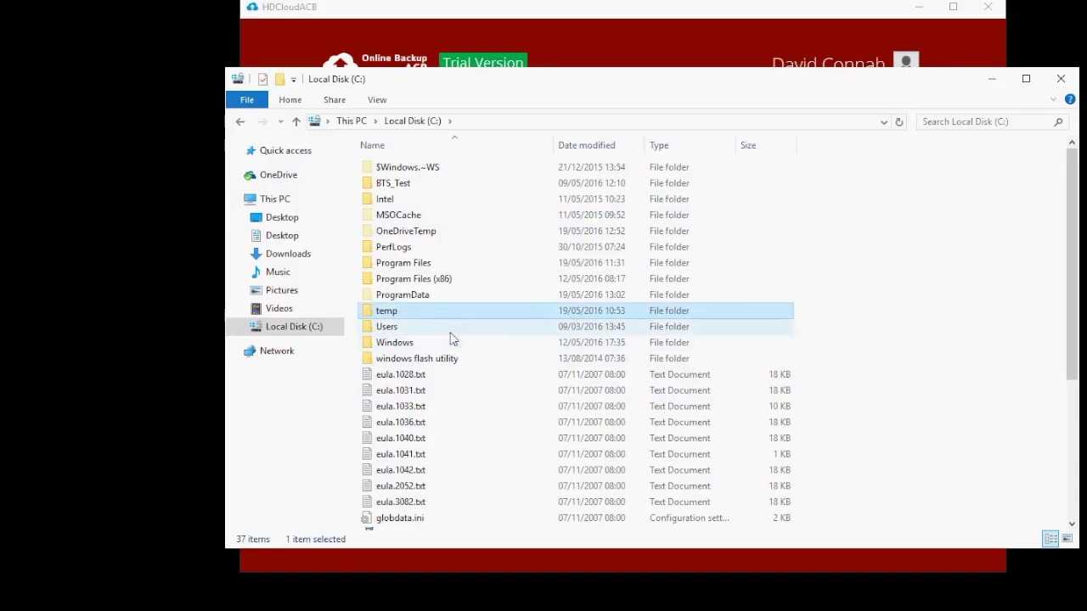
{"action": "double_click", "coordinate": [399, 313]}
{"action": "left_click_drag", "start_coordinate": [451, 351], "coordinate": [371, 169]}
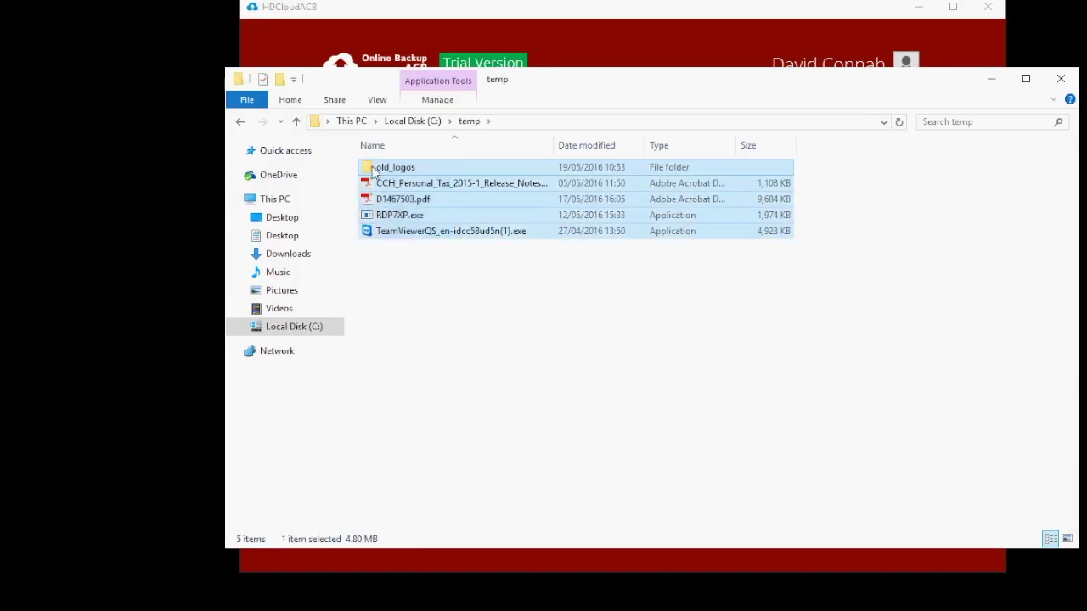
{"action": "key", "text": "Delete"}
{"action": "key", "text": "Return"}
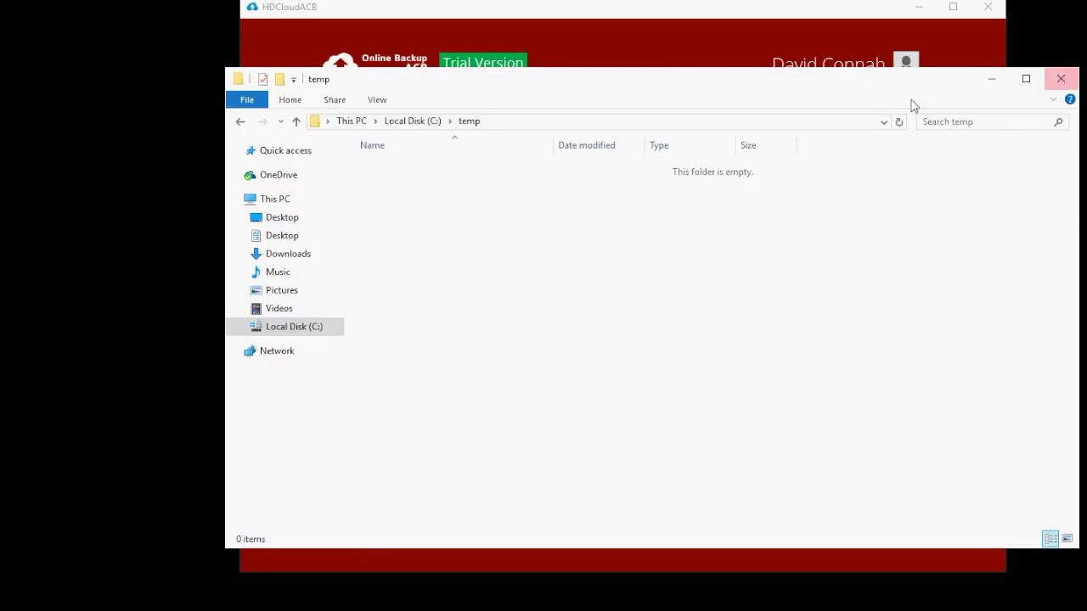
{"action": "left_click", "coordinate": [1060, 78]}
{"action": "left_click_drag", "start_coordinate": [877, 4], "coordinate": [859, 6]}
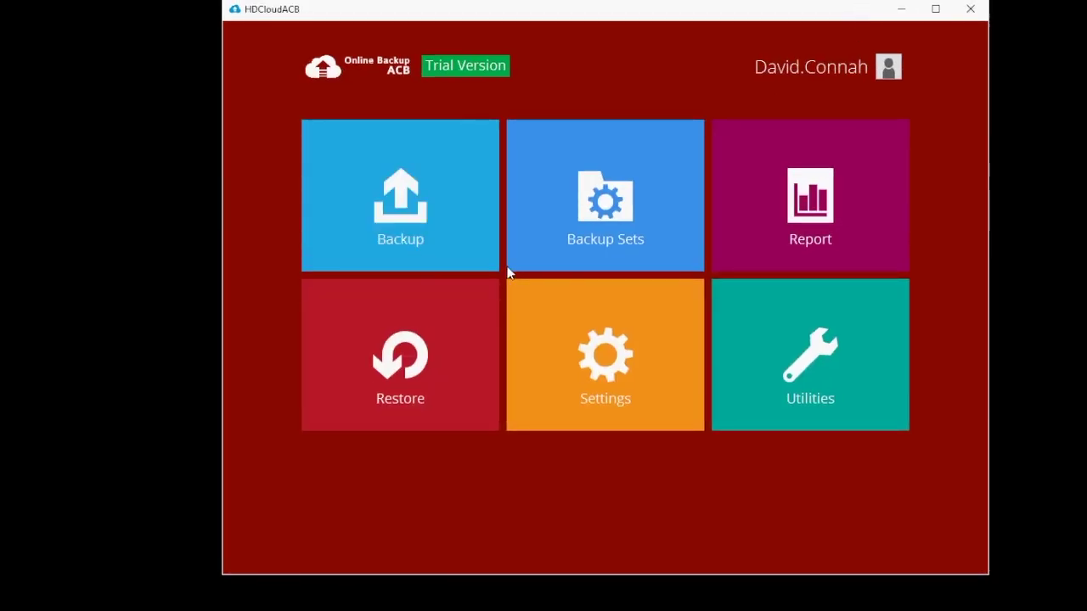
Step: Restore Test Backup from the Online Backup Destination and check its available backup dates
{"action": "left_click", "coordinate": [398, 356]}
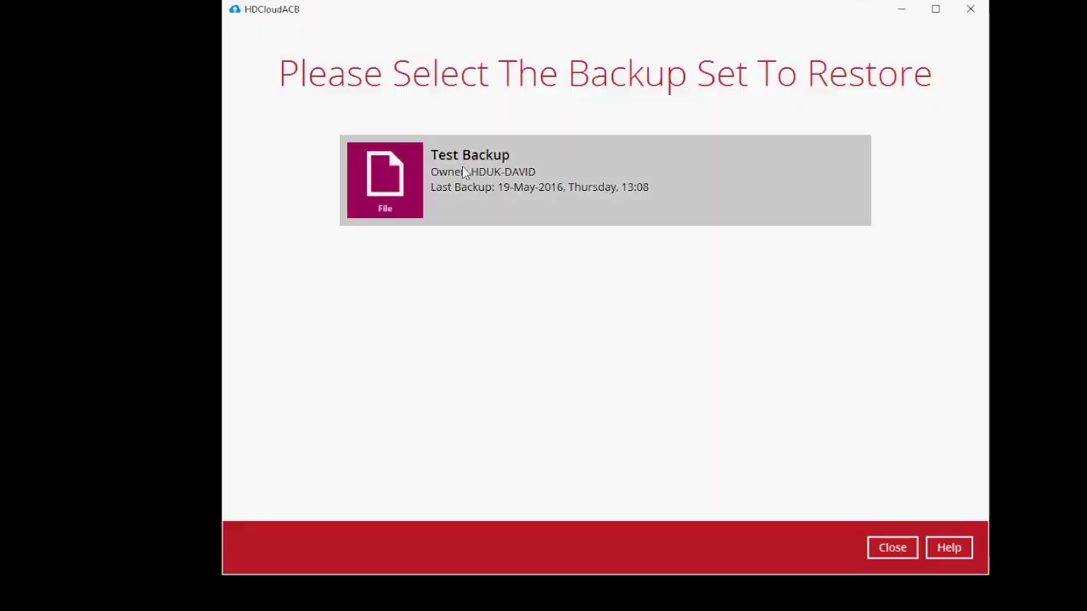
{"action": "left_click", "coordinate": [486, 178]}
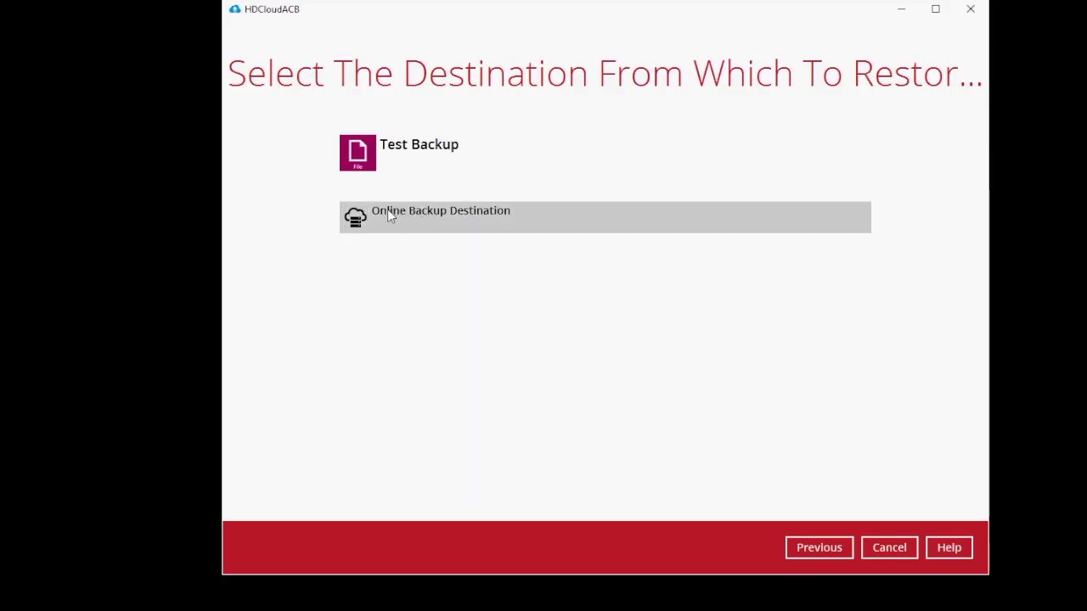
{"action": "left_click", "coordinate": [432, 214]}
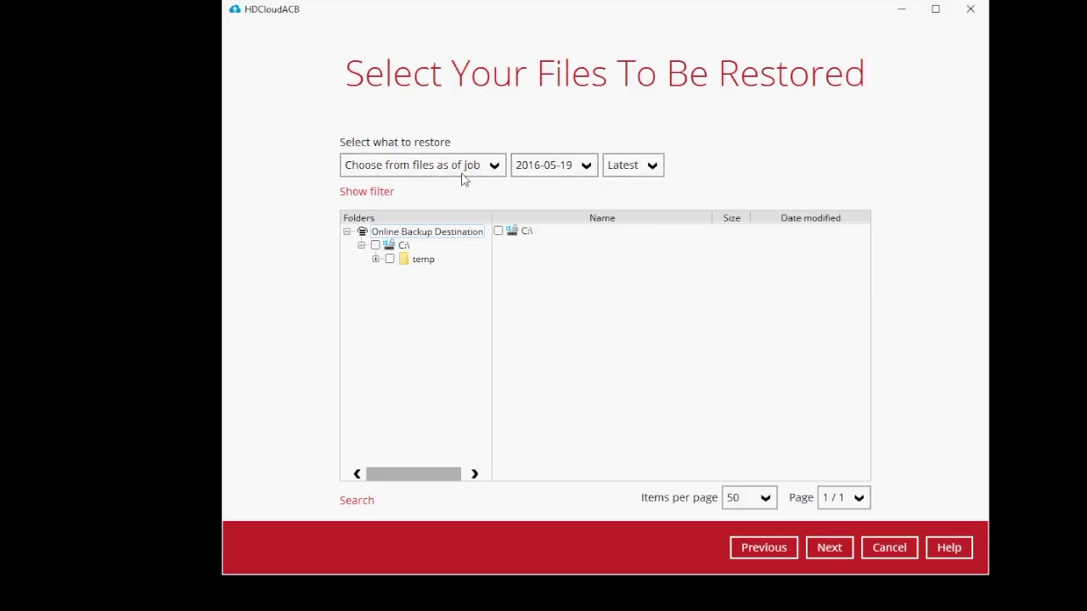
{"action": "left_click", "coordinate": [585, 168]}
Step: Keep the Latest backup version from 2016-05-19 for the restore
{"action": "left_click", "coordinate": [652, 166]}
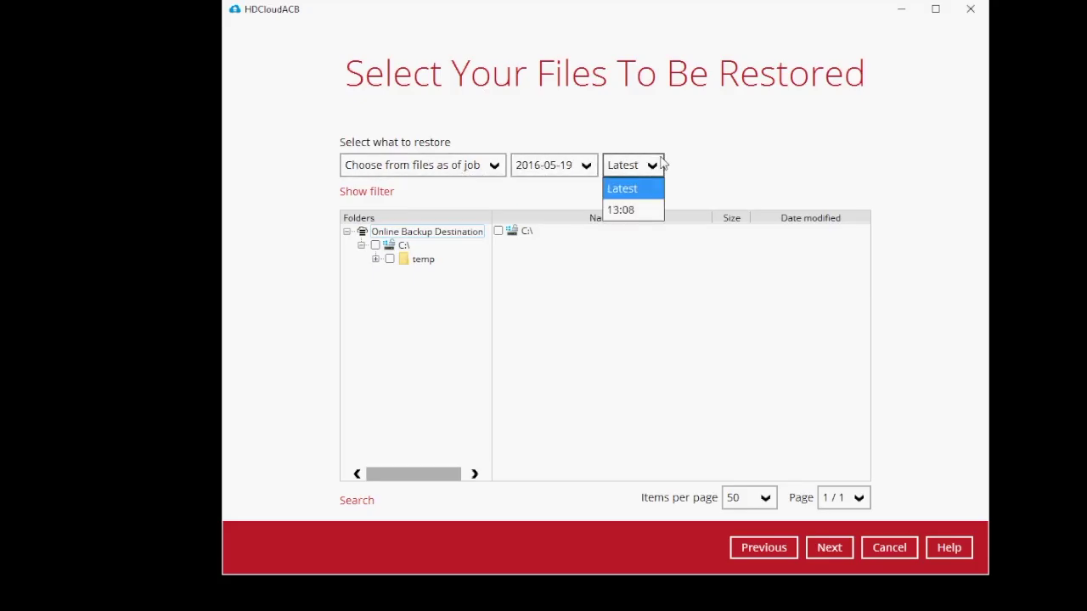
{"action": "left_click", "coordinate": [645, 165]}
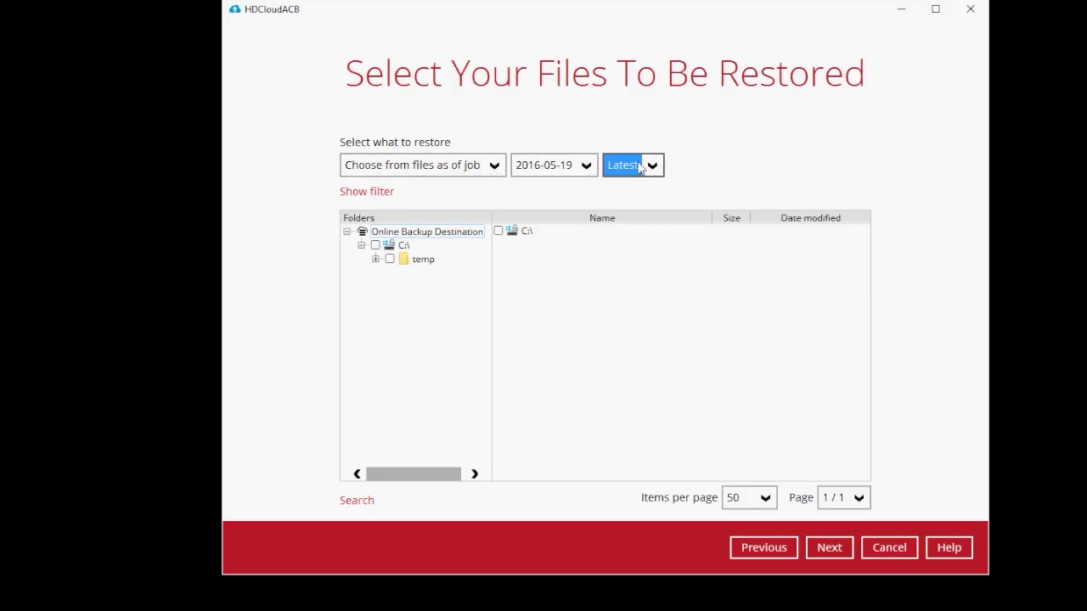
{"action": "left_click", "coordinate": [556, 165]}
{"action": "left_click", "coordinate": [561, 165]}
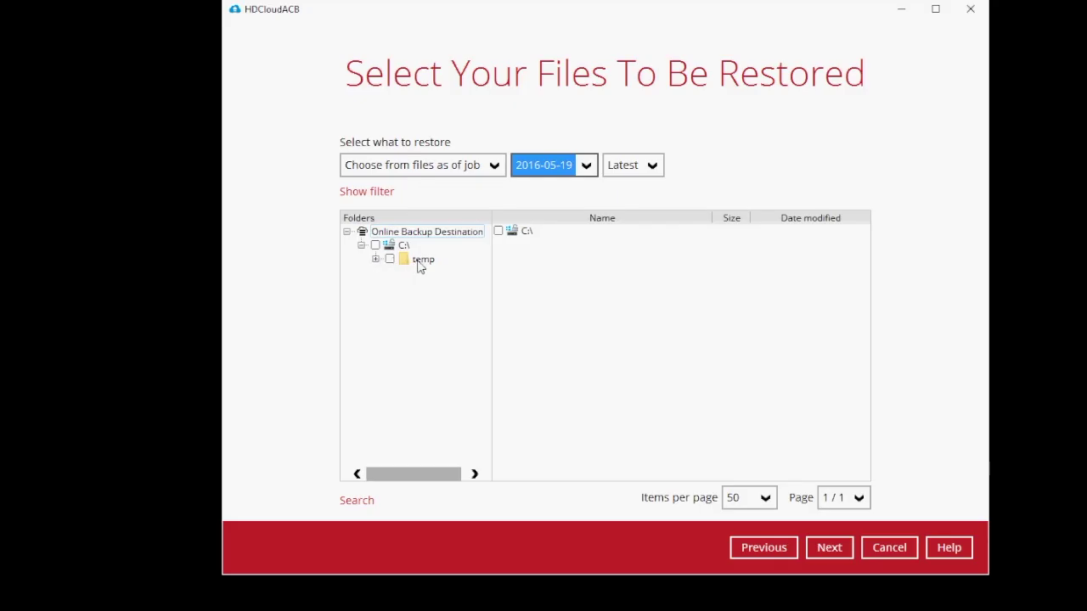
Step: Check the whole temp folder with all its files and restore to the original location
{"action": "left_click", "coordinate": [421, 261]}
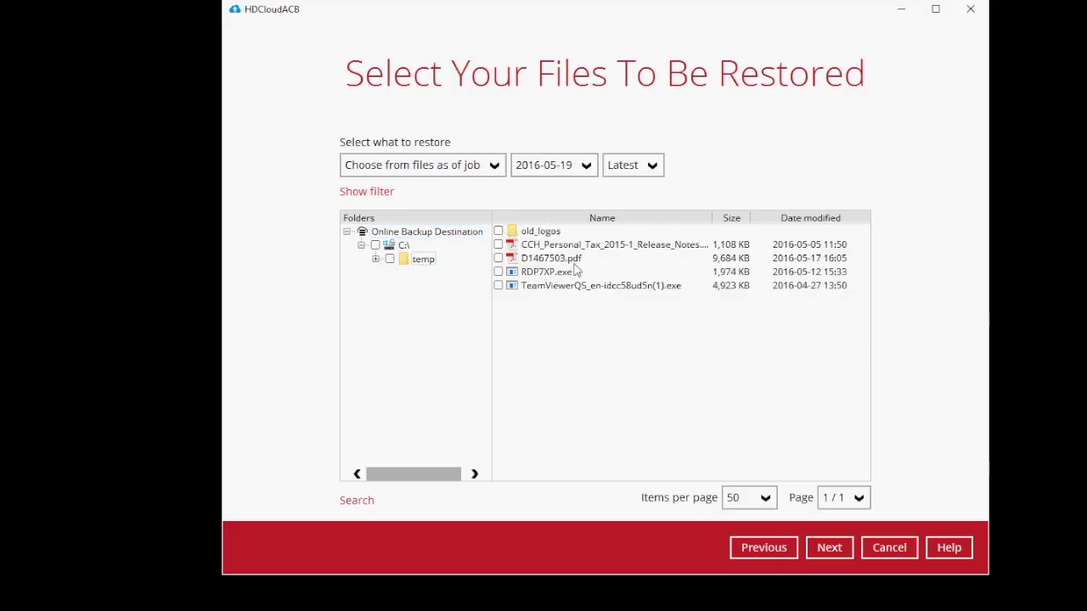
{"action": "left_click", "coordinate": [390, 259]}
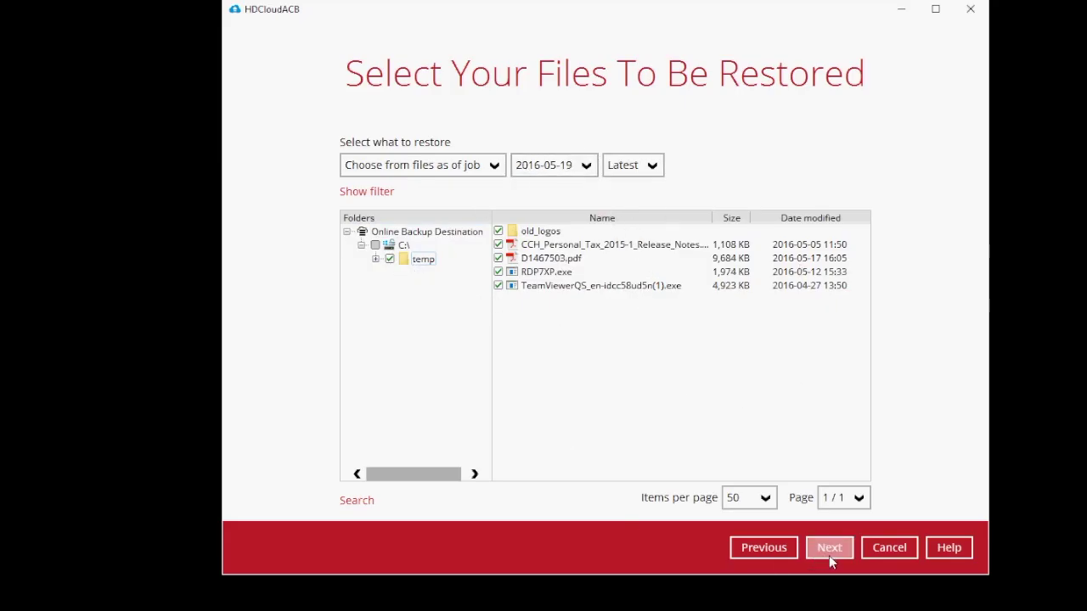
{"action": "left_click", "coordinate": [498, 232]}
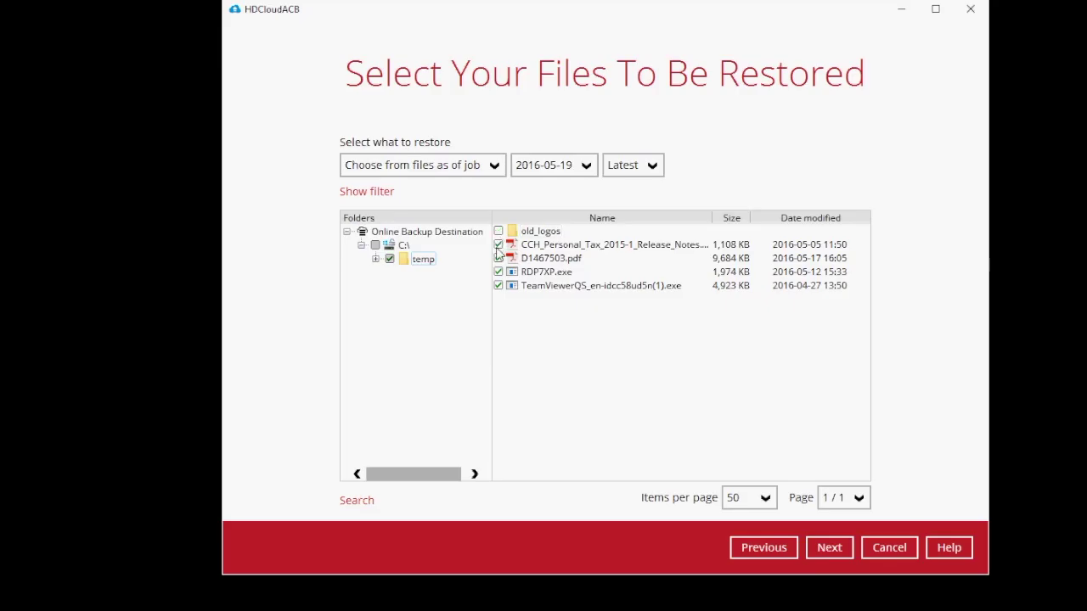
{"action": "left_click", "coordinate": [499, 272]}
{"action": "left_click", "coordinate": [498, 285]}
{"action": "left_click", "coordinate": [499, 258]}
{"action": "left_click", "coordinate": [498, 271]}
{"action": "left_click", "coordinate": [499, 285]}
{"action": "left_click", "coordinate": [828, 551]}
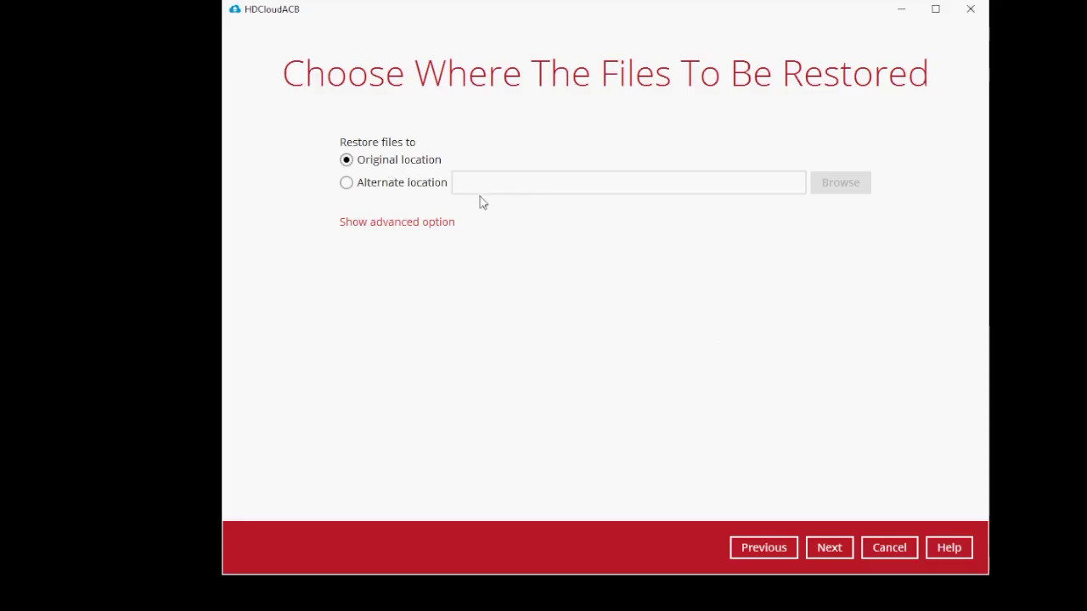
{"action": "left_click", "coordinate": [828, 548]}
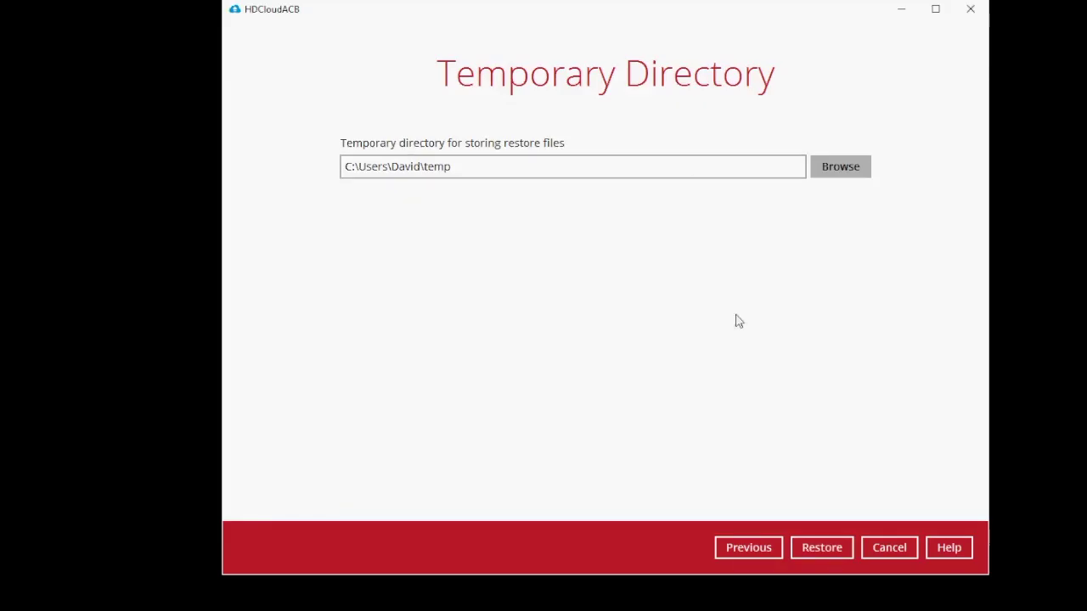
Step: Run the restore of 10 files (14.92M), then close the summary and wizard
{"action": "left_click", "coordinate": [828, 549]}
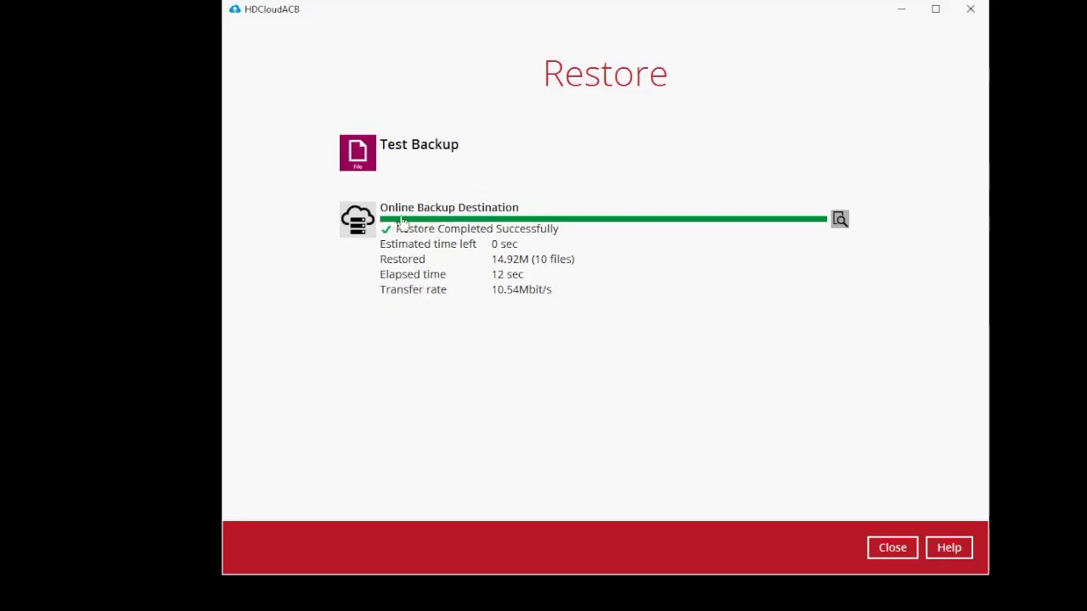
{"action": "left_click", "coordinate": [890, 550]}
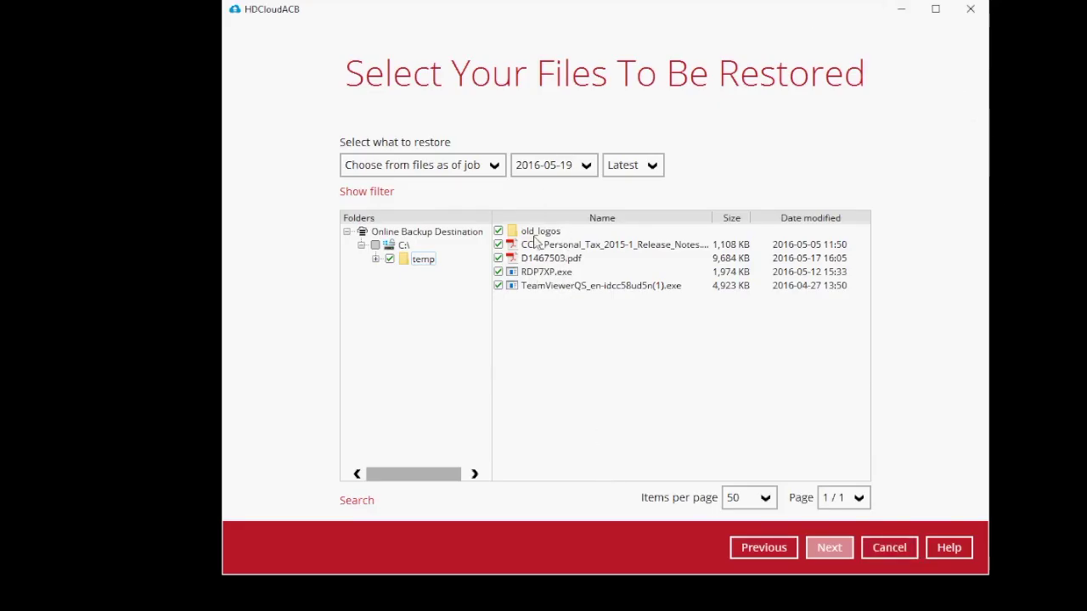
{"action": "left_click", "coordinate": [890, 552]}
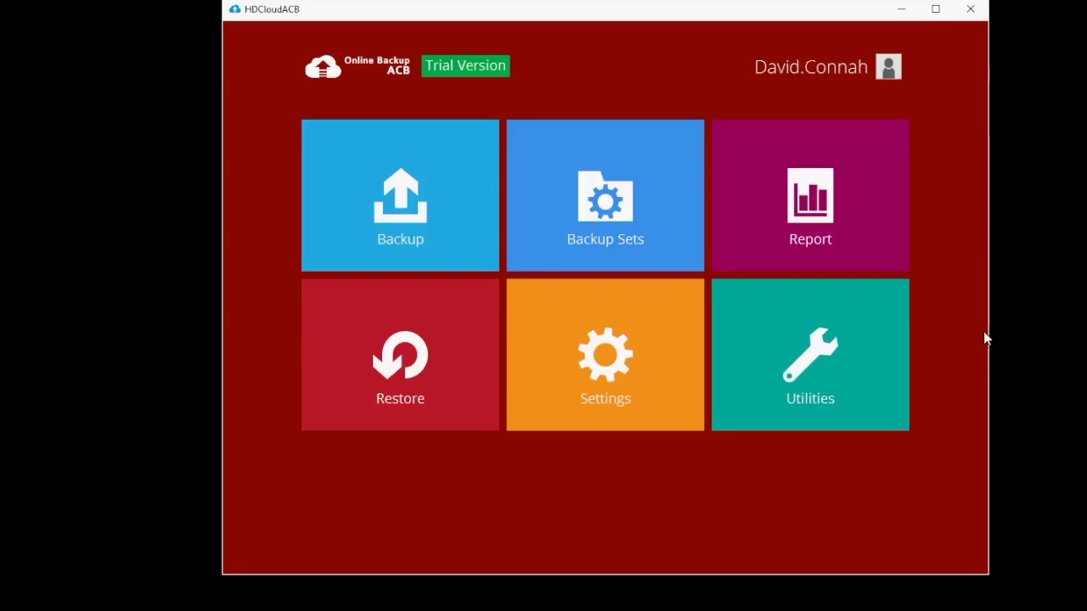
Step: Check the Test Backup Restore Report and log showing 10 files (14.9M) restored successfully
{"action": "left_click", "coordinate": [803, 203]}
{"action": "left_click", "coordinate": [286, 150]}
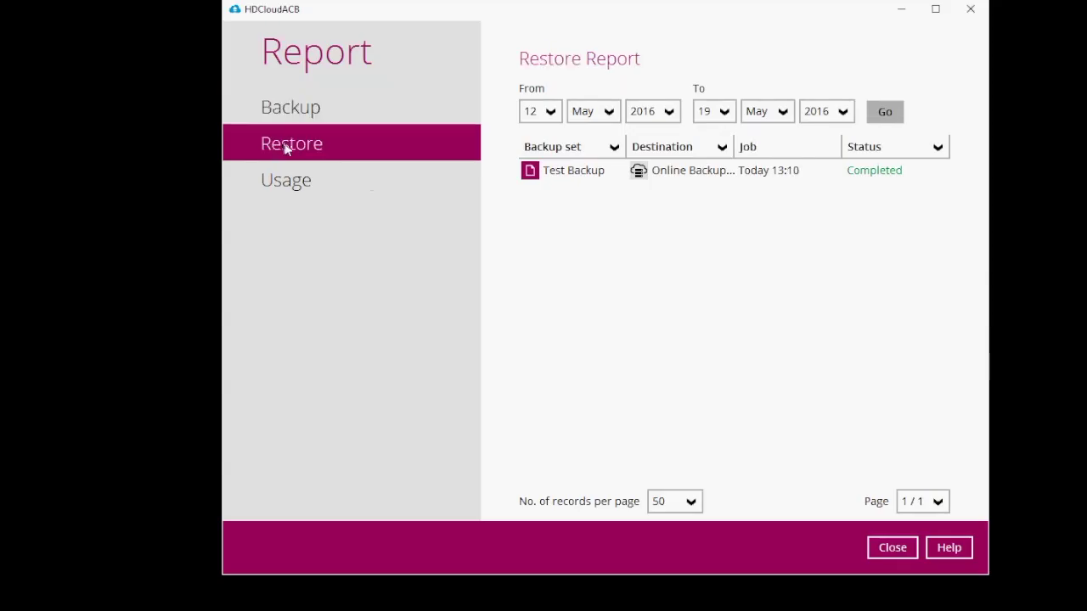
{"action": "left_click", "coordinate": [572, 174]}
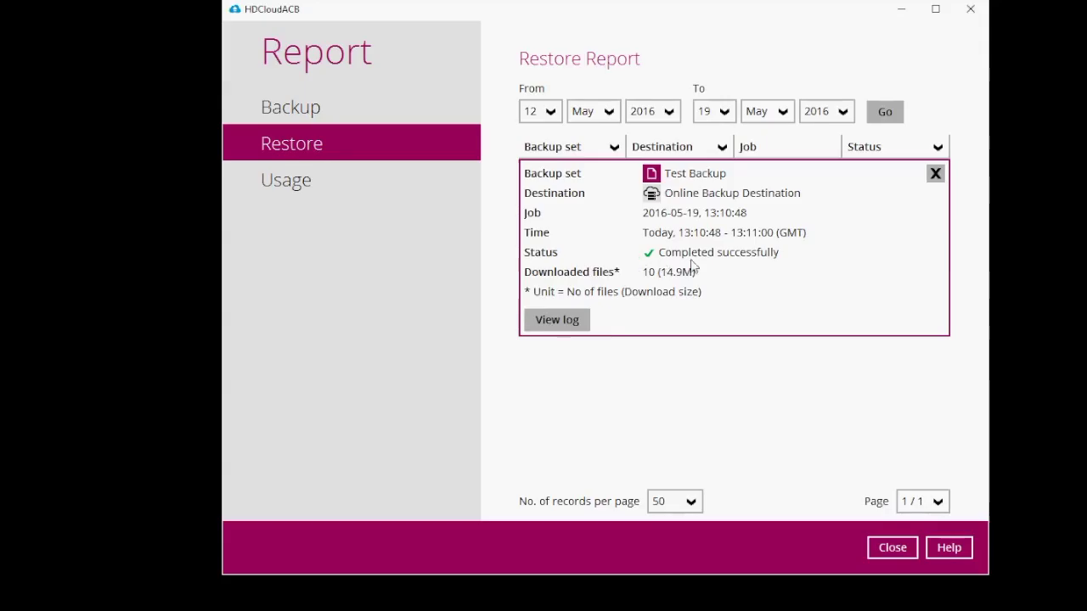
{"action": "left_click", "coordinate": [552, 327]}
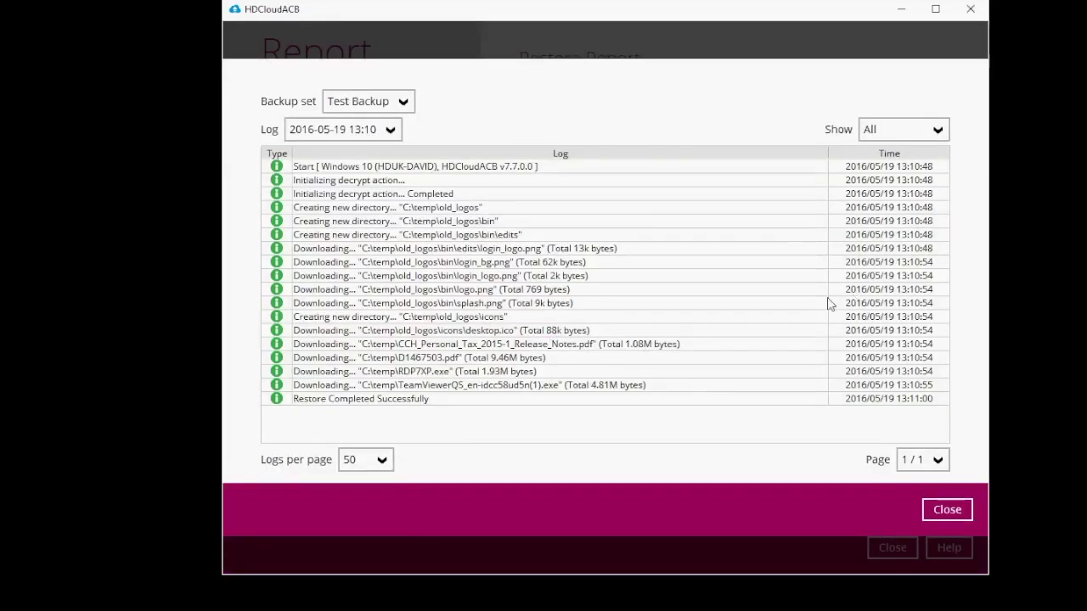
{"action": "left_click", "coordinate": [947, 510]}
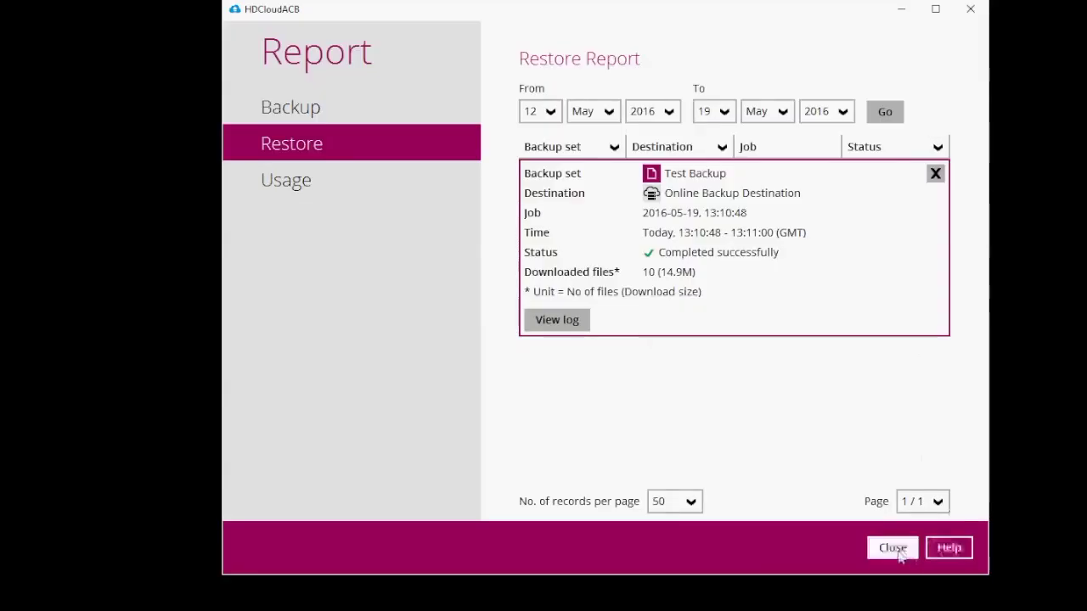
{"action": "left_click", "coordinate": [892, 547]}
Step: Verify in File Explorer that all five restored items are back in C:\temp
{"action": "key", "text": "super+e"}
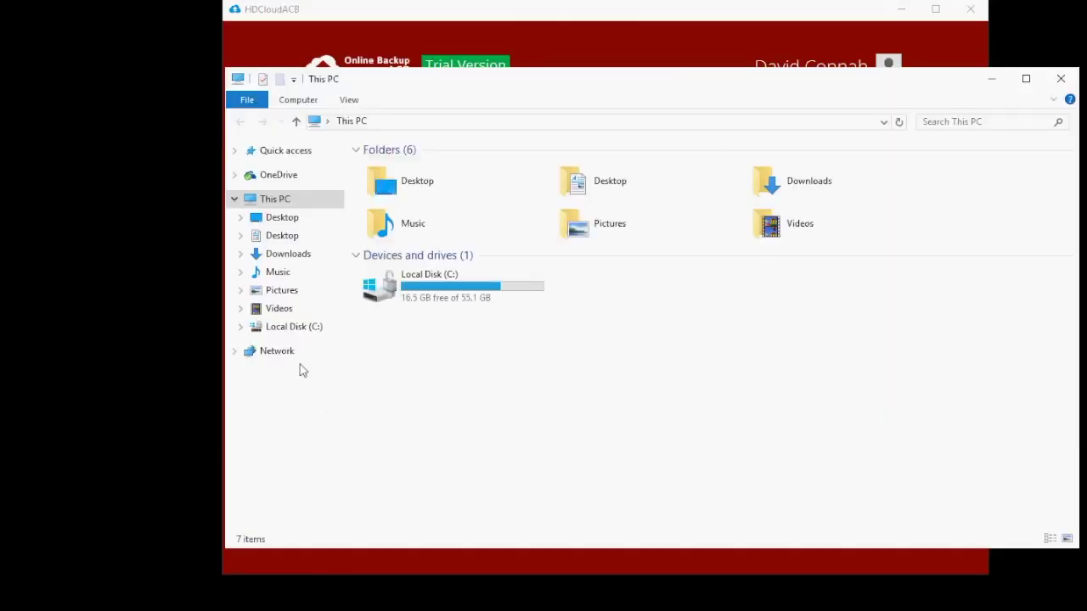
{"action": "double_click", "coordinate": [429, 300]}
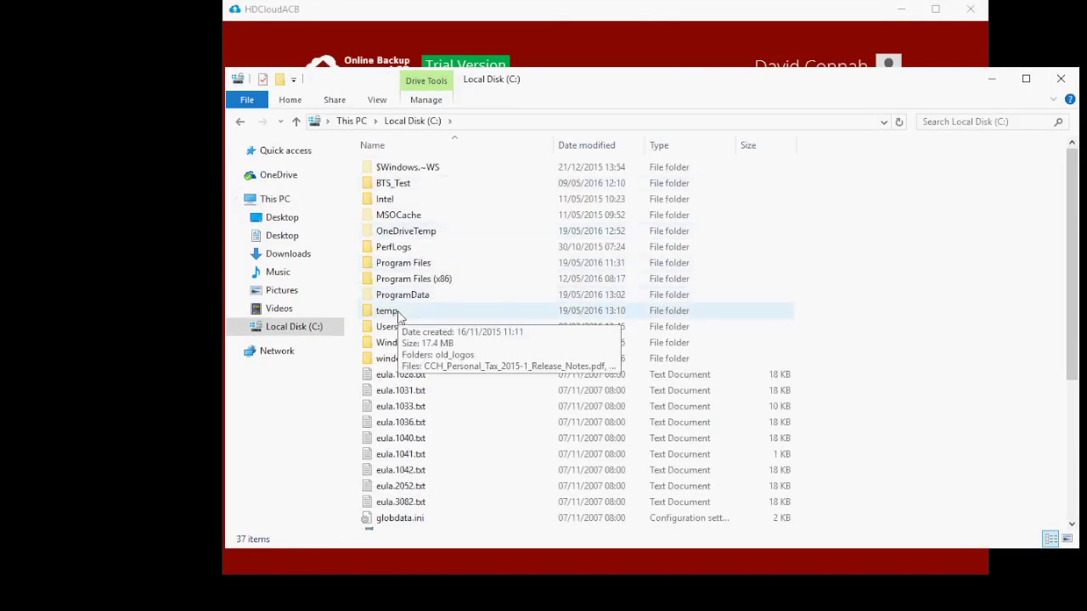
{"action": "double_click", "coordinate": [396, 312]}
{"action": "left_click_drag", "start_coordinate": [517, 355], "coordinate": [454, 320]}
{"action": "left_click", "coordinate": [481, 384]}
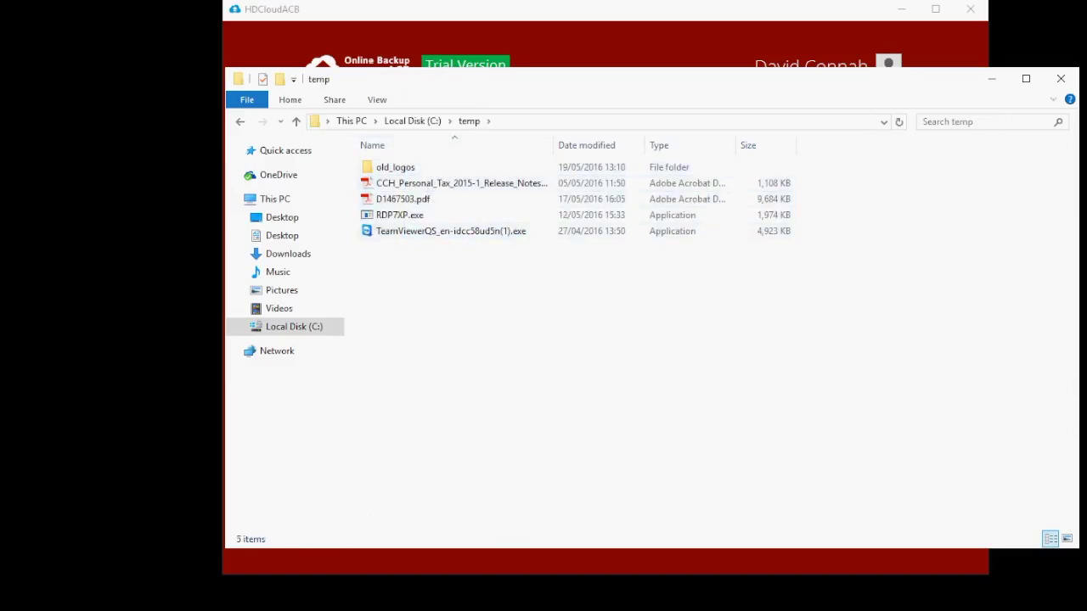
{"action": "left_click", "coordinate": [1061, 78]}
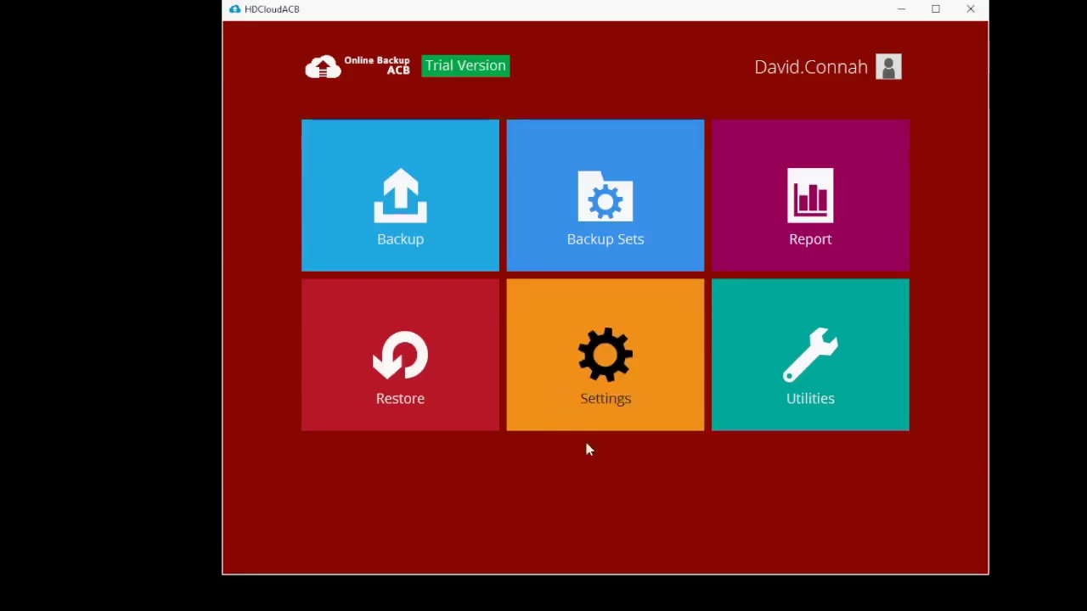
Step: Run the Test Backup set again, confirming 0 files backed up, and close the summary
{"action": "left_click", "coordinate": [414, 194]}
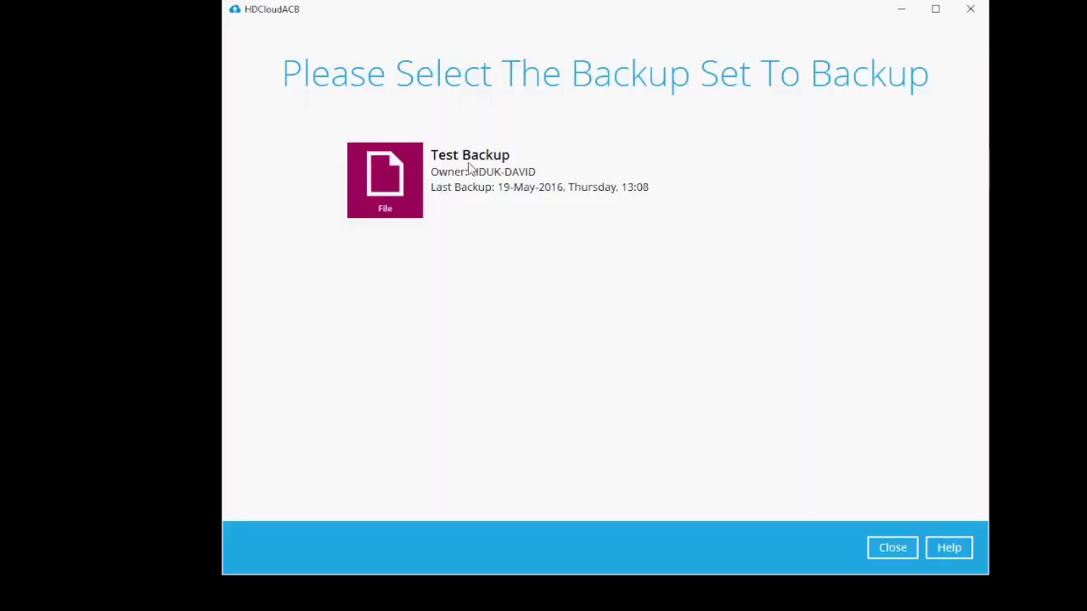
{"action": "left_click", "coordinate": [458, 160]}
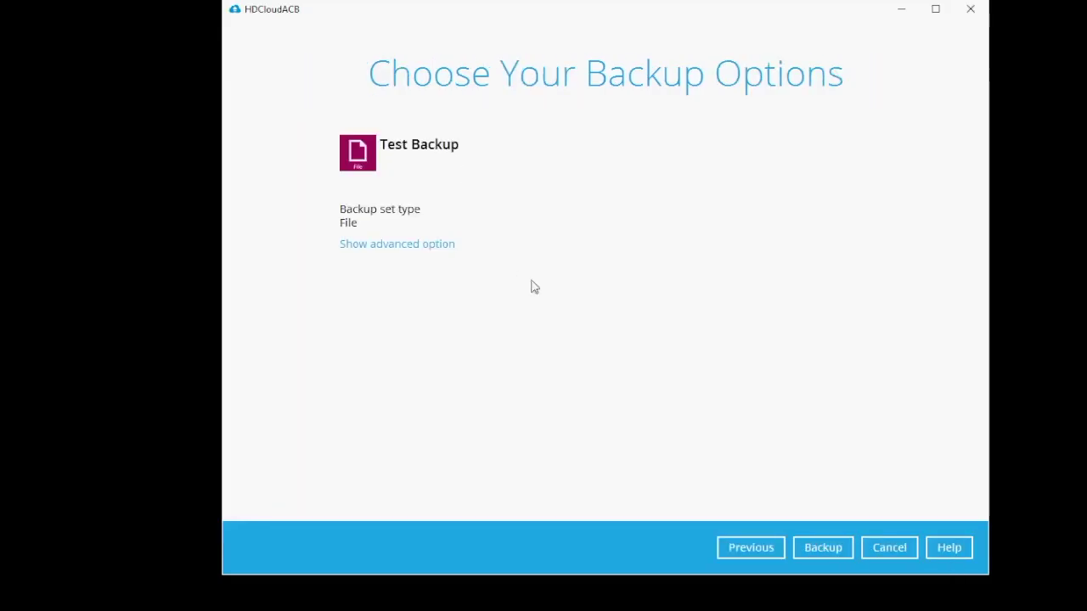
{"action": "left_click", "coordinate": [823, 548]}
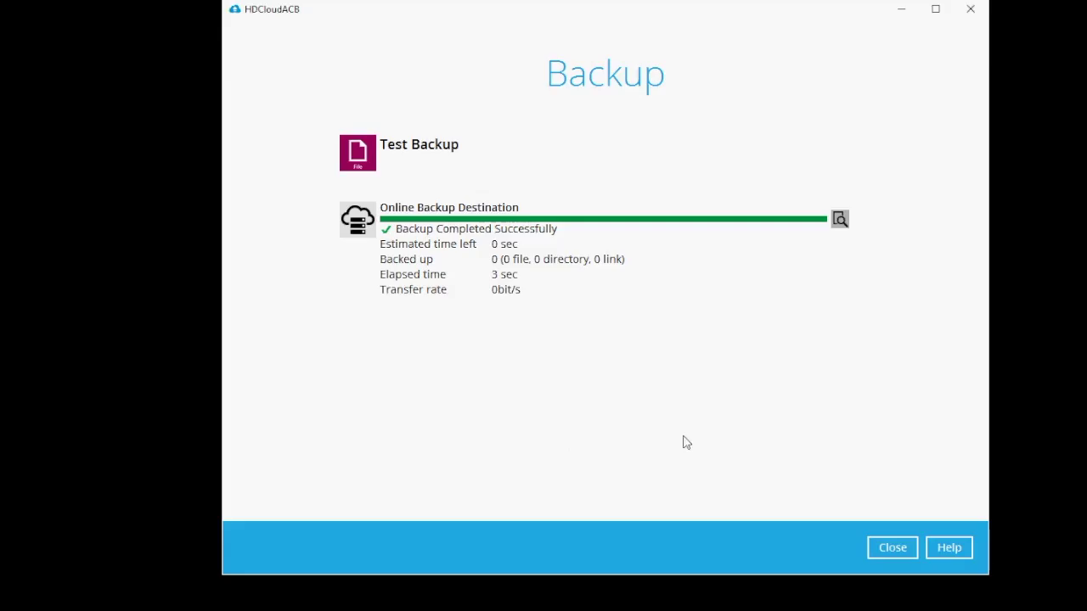
{"action": "left_click", "coordinate": [897, 550]}
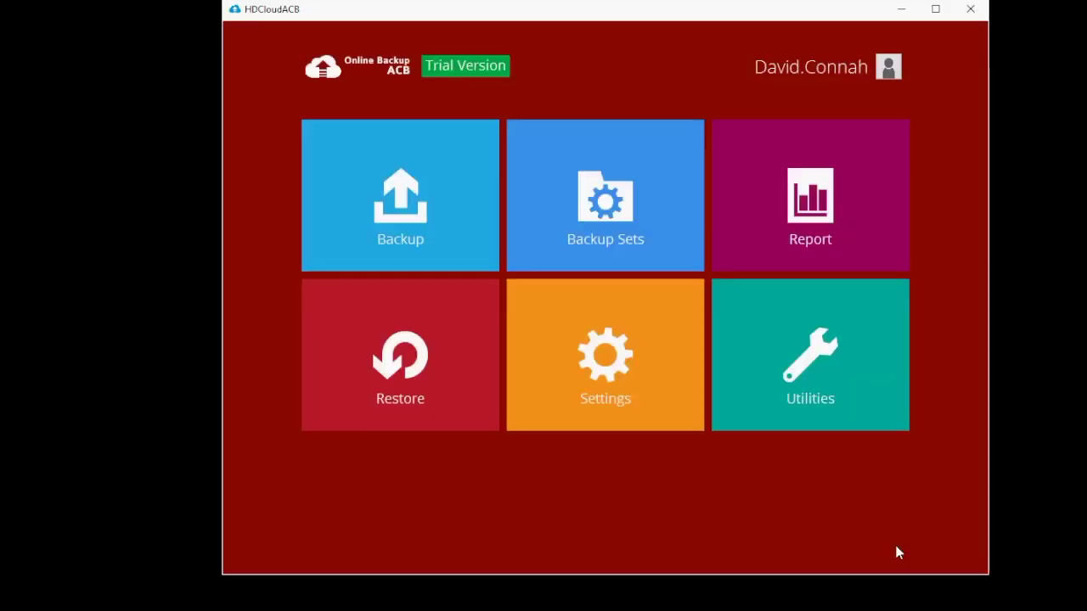
Step: Review the latest Backup Report and its log showing 0 new or changed files
{"action": "left_click", "coordinate": [839, 209]}
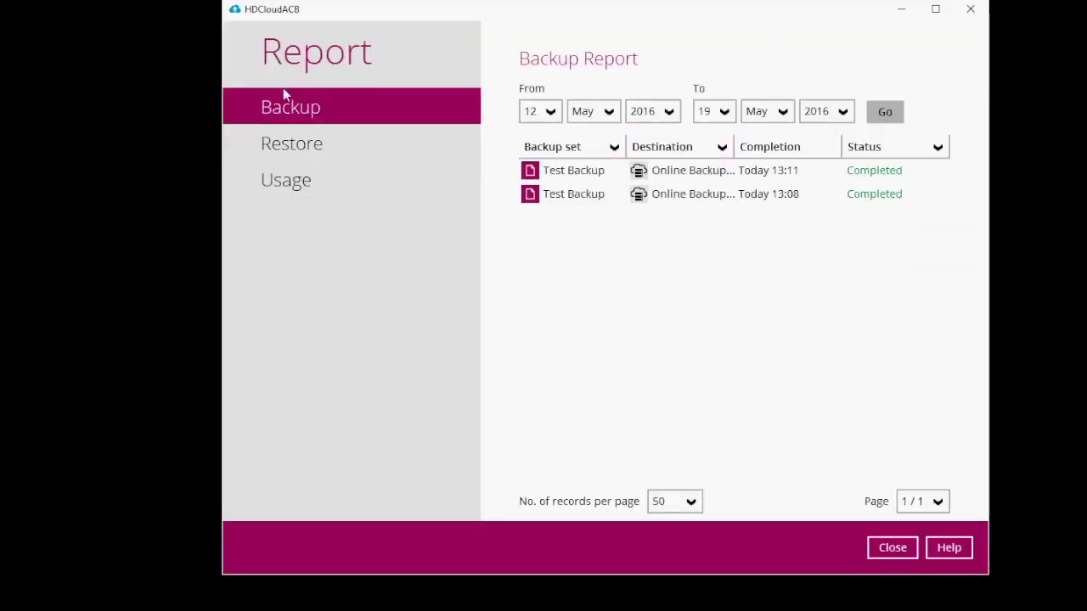
{"action": "left_click", "coordinate": [753, 173]}
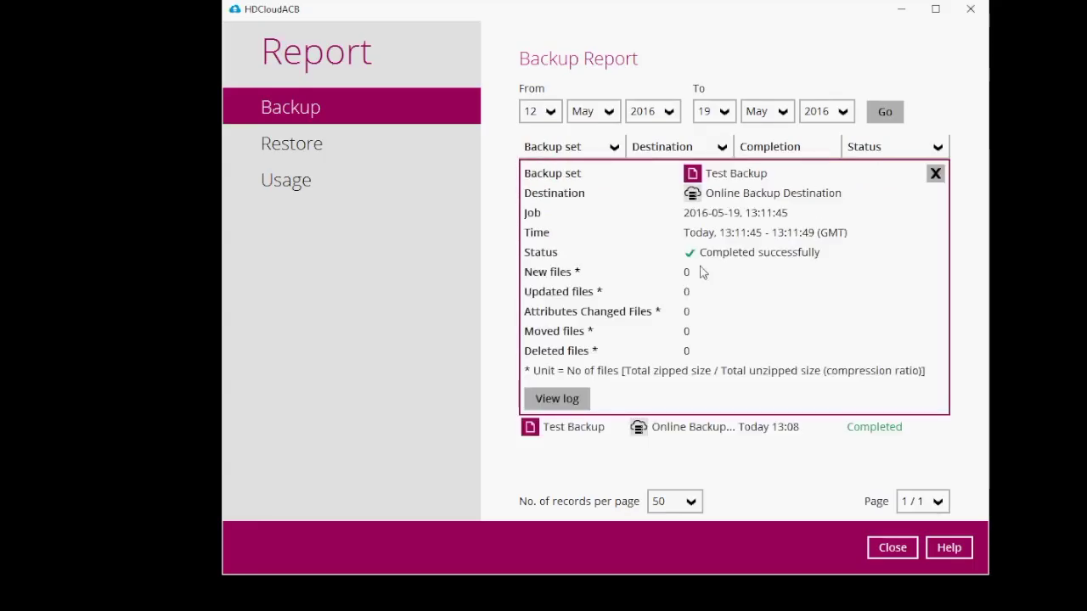
{"action": "left_click", "coordinate": [556, 397]}
{"action": "left_click_drag", "start_coordinate": [941, 232], "coordinate": [941, 265]}
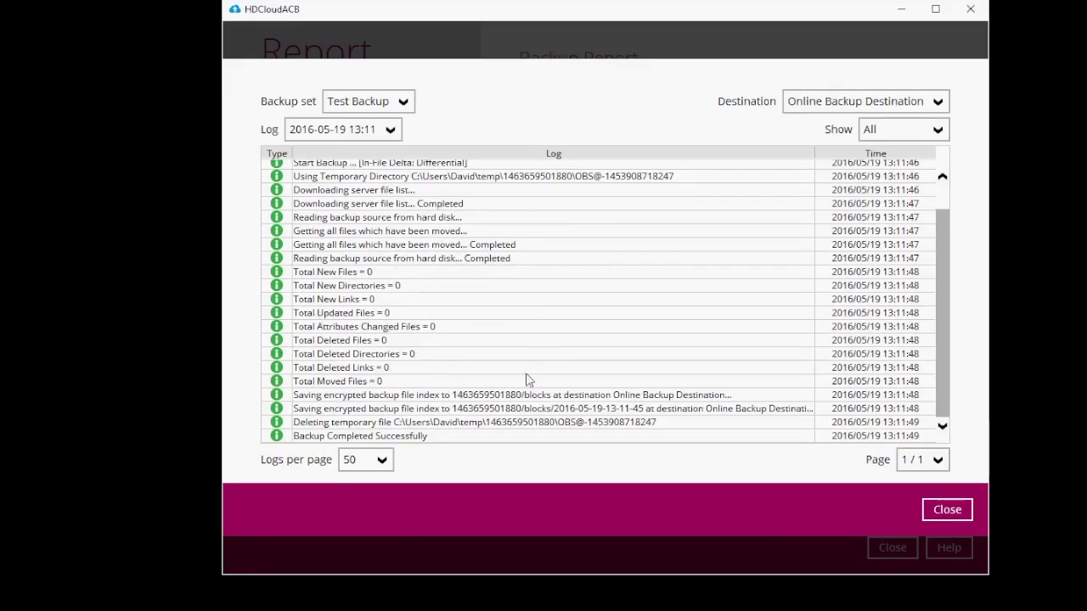
{"action": "left_click_drag", "start_coordinate": [940, 289], "coordinate": [952, 359]}
{"action": "left_click", "coordinate": [945, 511]}
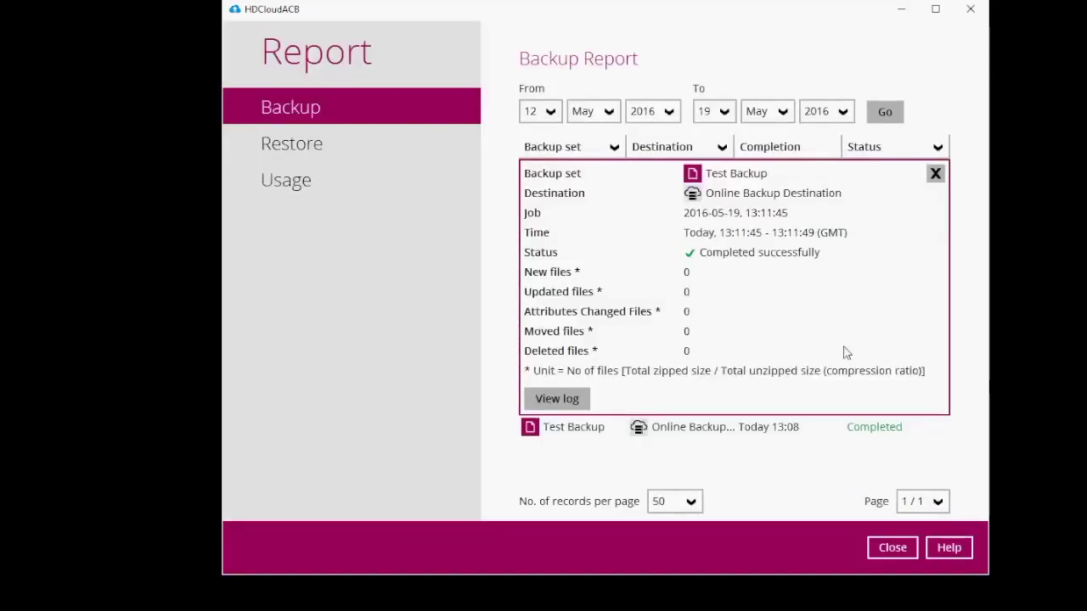
{"action": "left_click", "coordinate": [886, 552]}
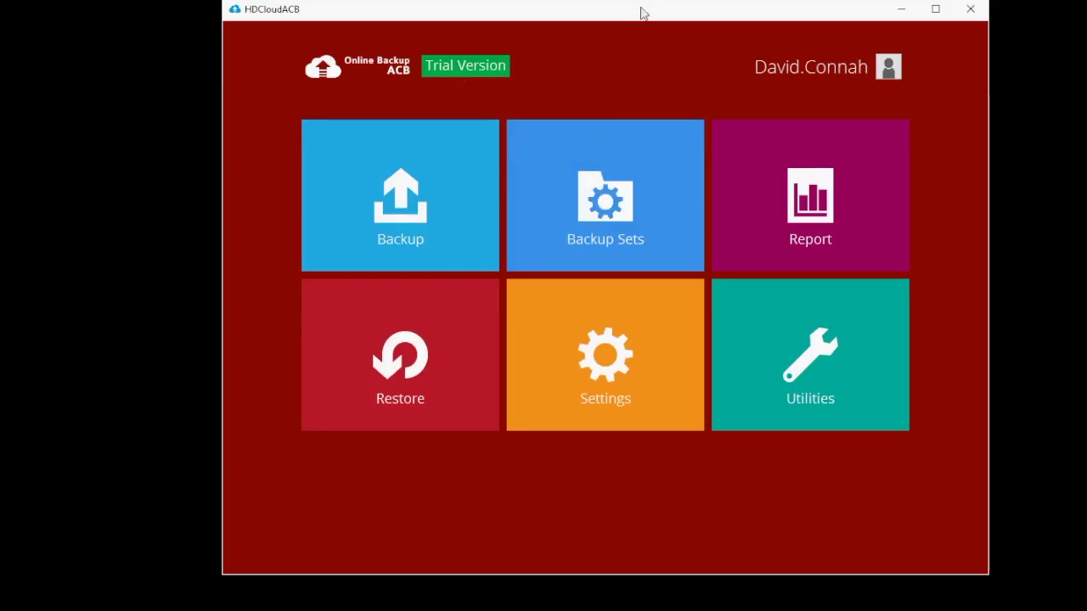
{"action": "left_click_drag", "start_coordinate": [640, 12], "coordinate": [601, 20]}
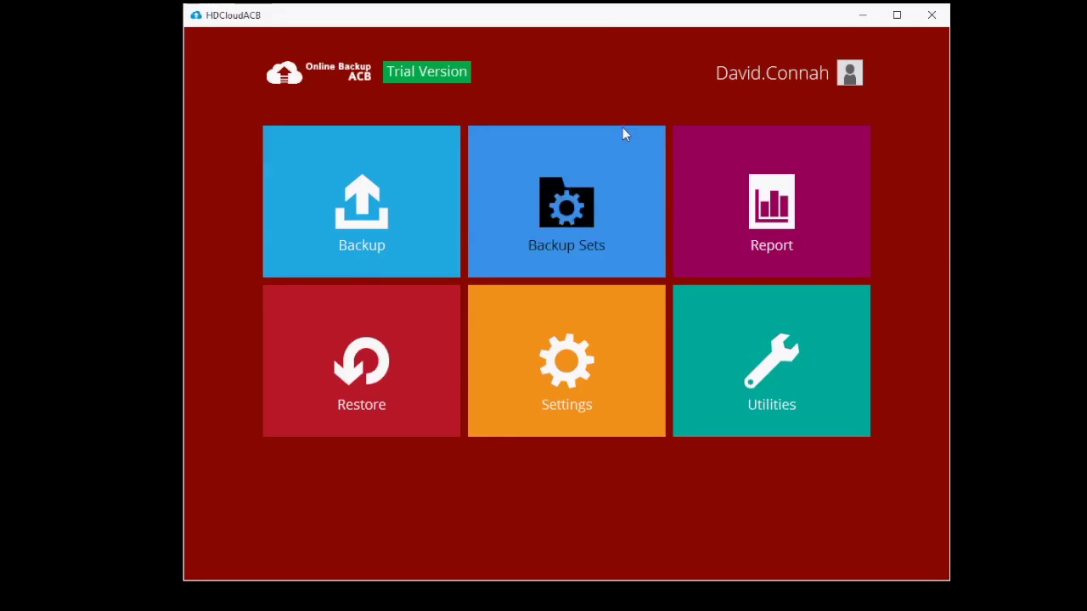
{"action": "left_click_drag", "start_coordinate": [761, 18], "coordinate": [654, 6]}
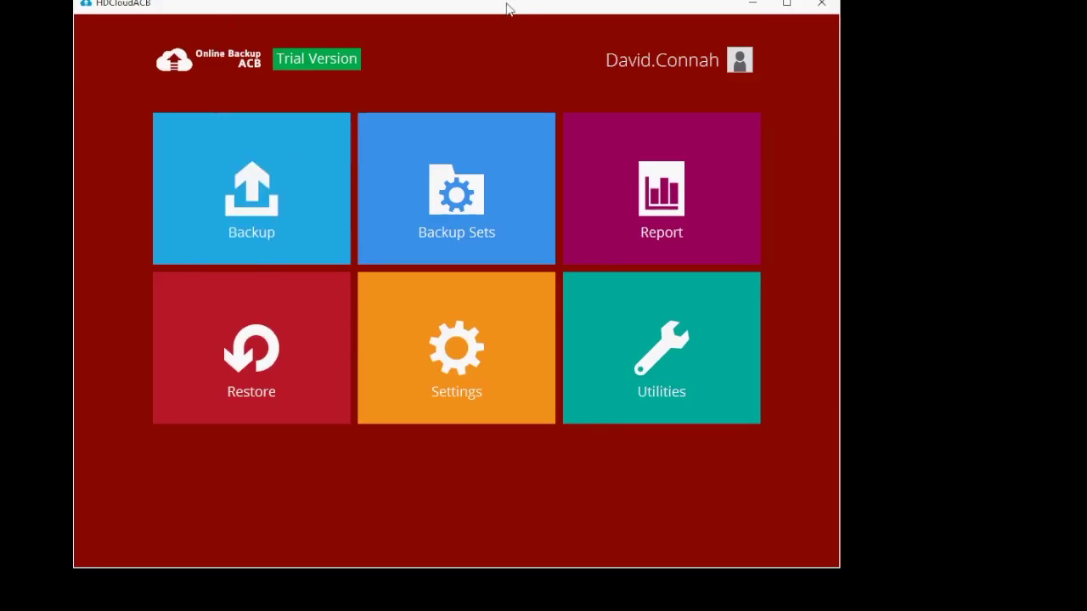
{"action": "left_click_drag", "start_coordinate": [508, 8], "coordinate": [606, 27]}
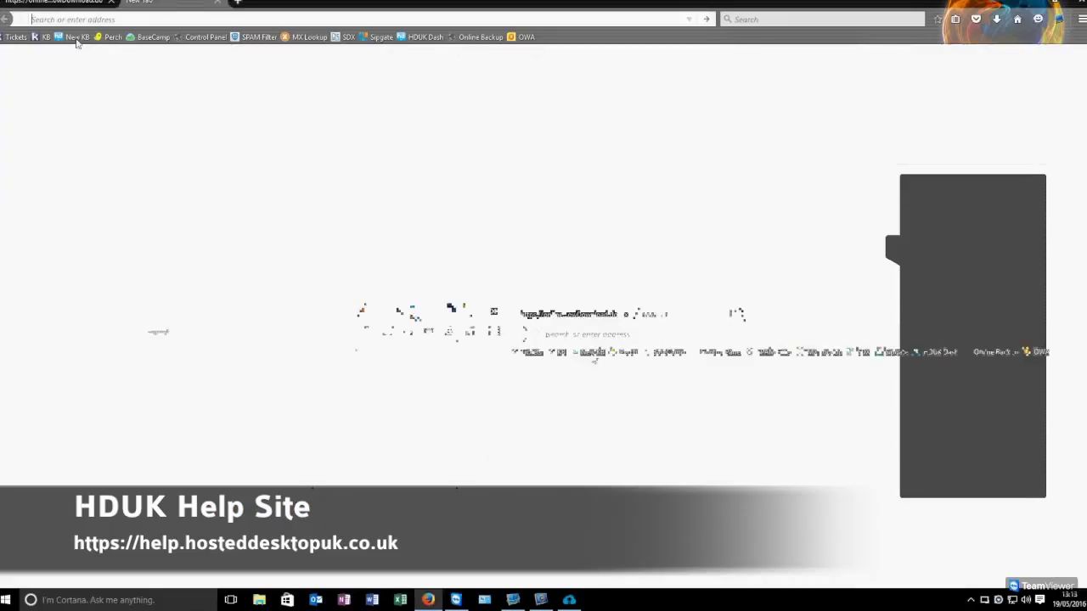
Step: Open the Online Backup guide's Features page and expand 'What data types can I back up?'
{"action": "left_click", "coordinate": [76, 38]}
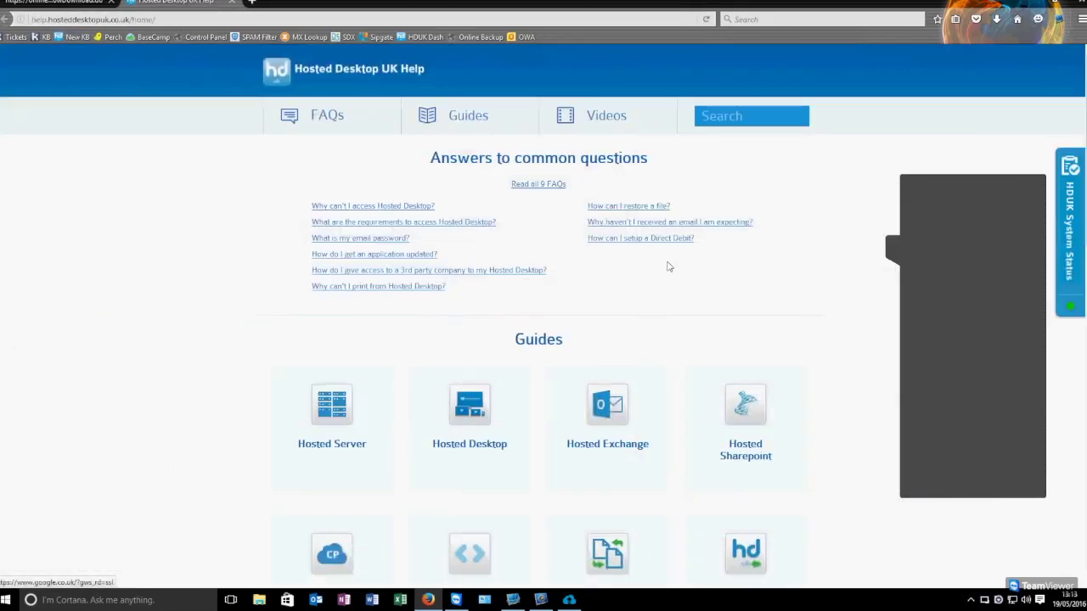
{"action": "scroll", "coordinate": [728, 269], "scroll_direction": "down", "scroll_amount": 4}
{"action": "left_click", "coordinate": [608, 383]}
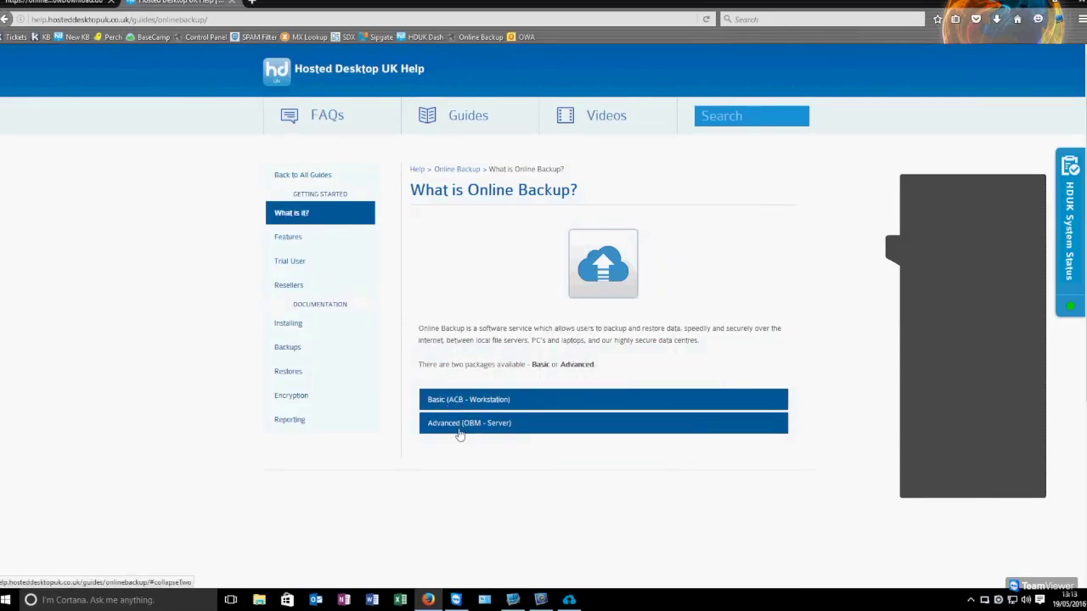
{"action": "left_click", "coordinate": [303, 239]}
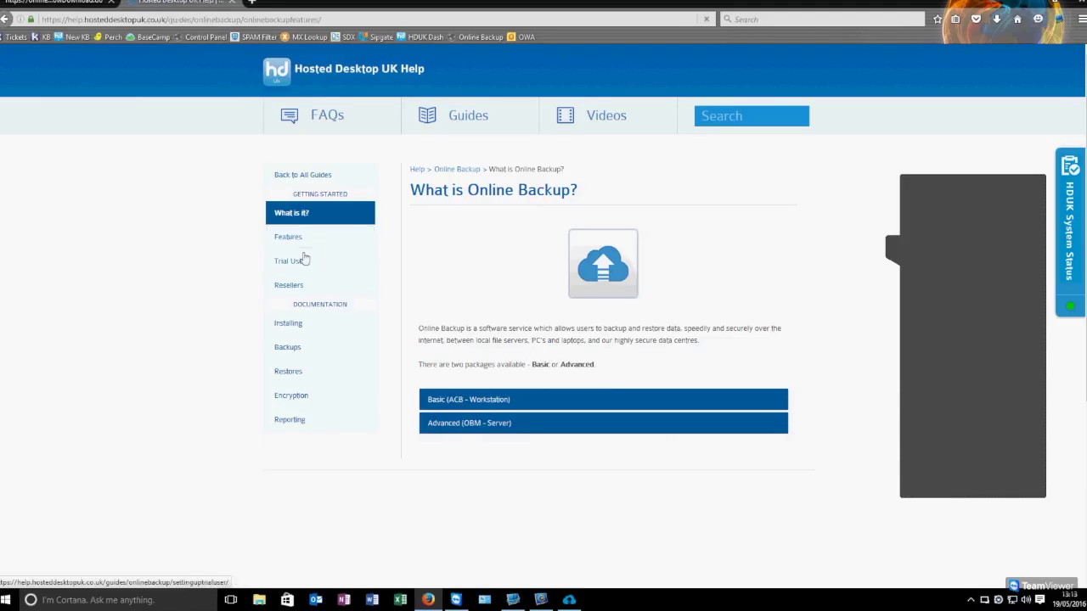
{"action": "left_click", "coordinate": [488, 248]}
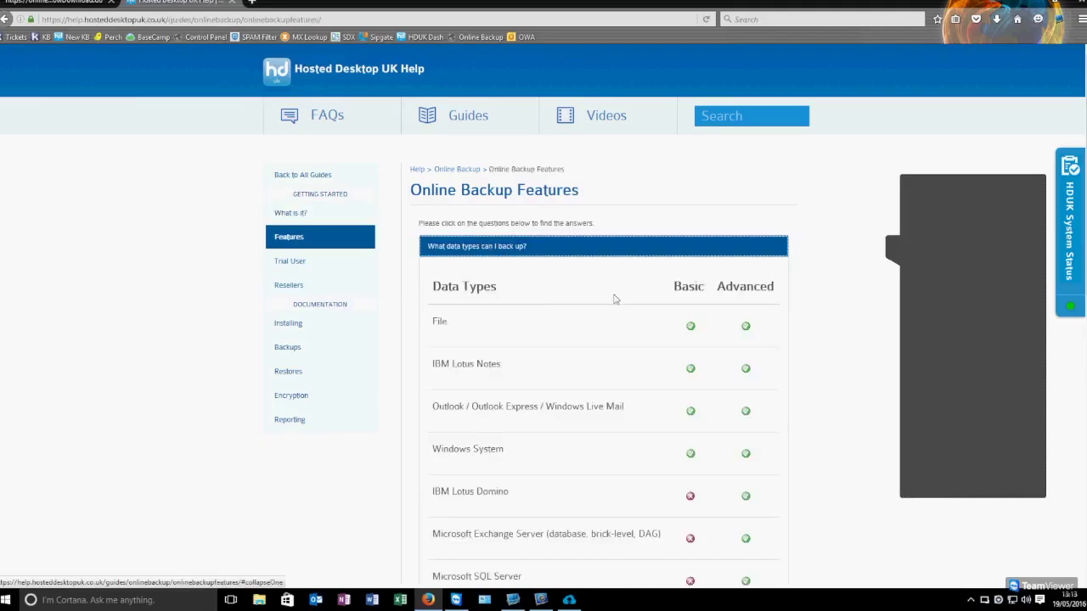
{"action": "scroll", "coordinate": [615, 299], "scroll_direction": "down", "scroll_amount": 3}
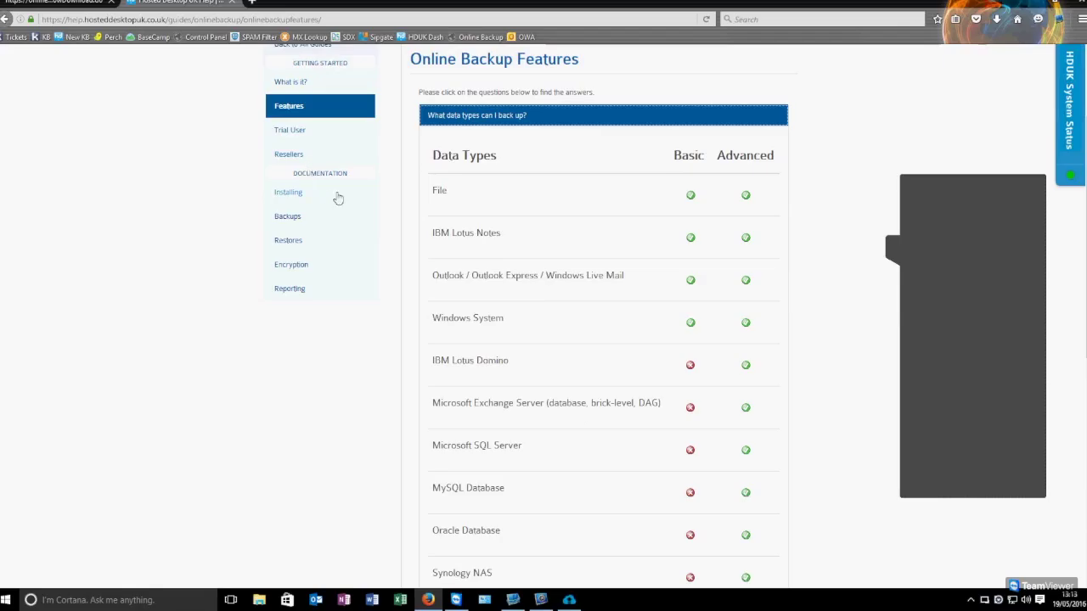